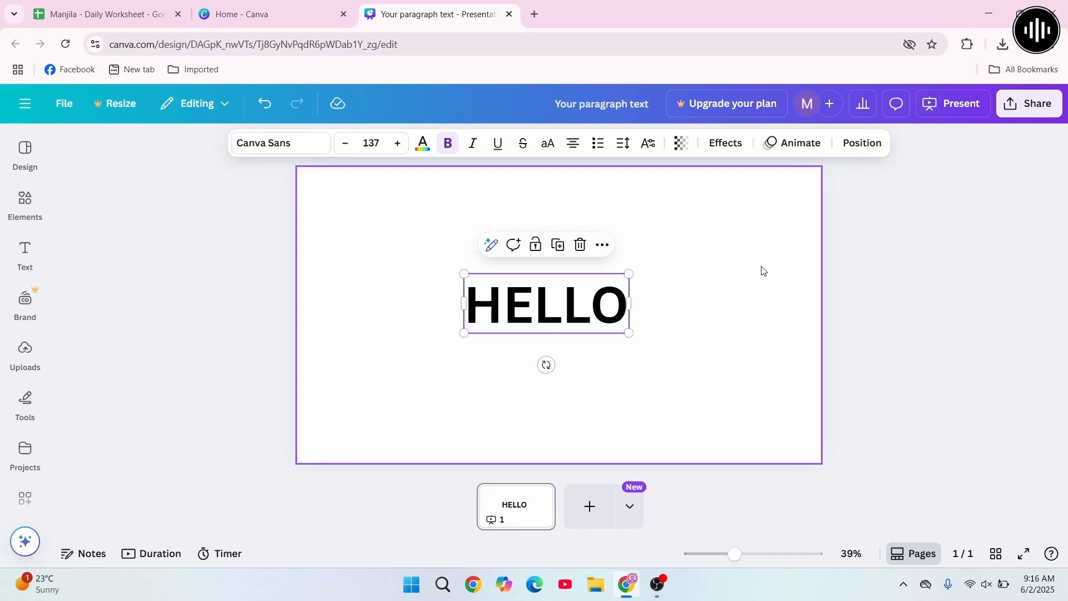
Step: Look through the default solid text colours available for the HELLO text without changing its colour
click(721, 310)
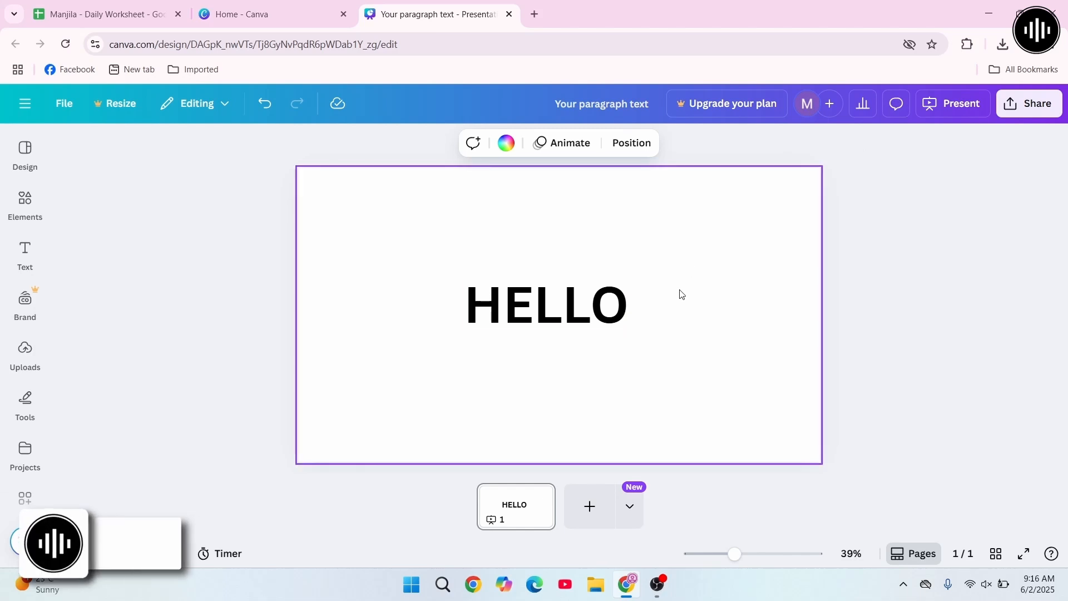
drag(656, 298, 544, 306)
double_click(544, 305)
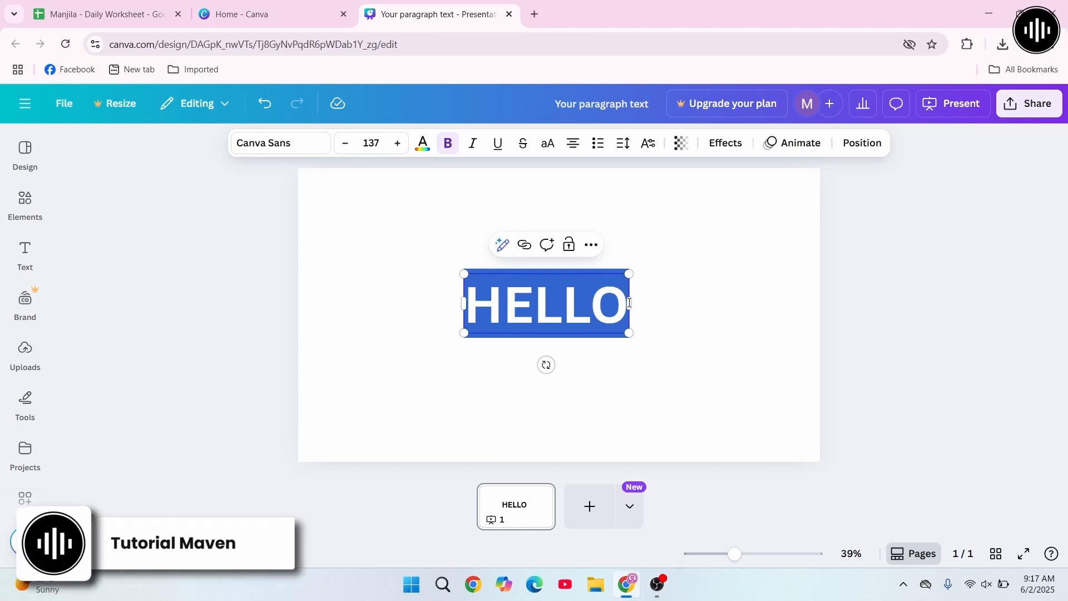
click(424, 144)
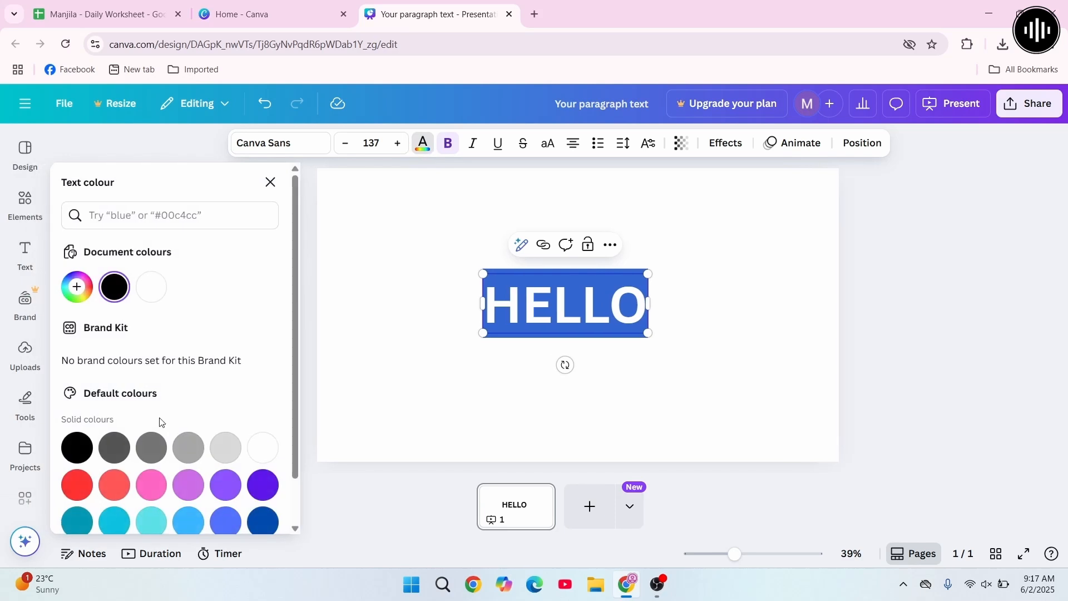
scroll(161, 424, down, 1)
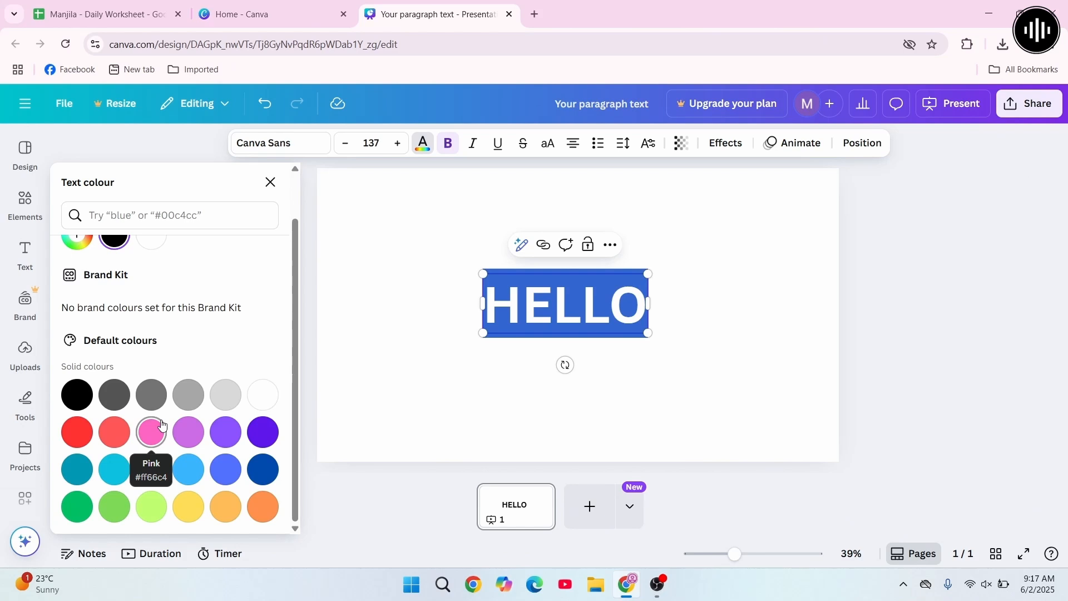
click(710, 380)
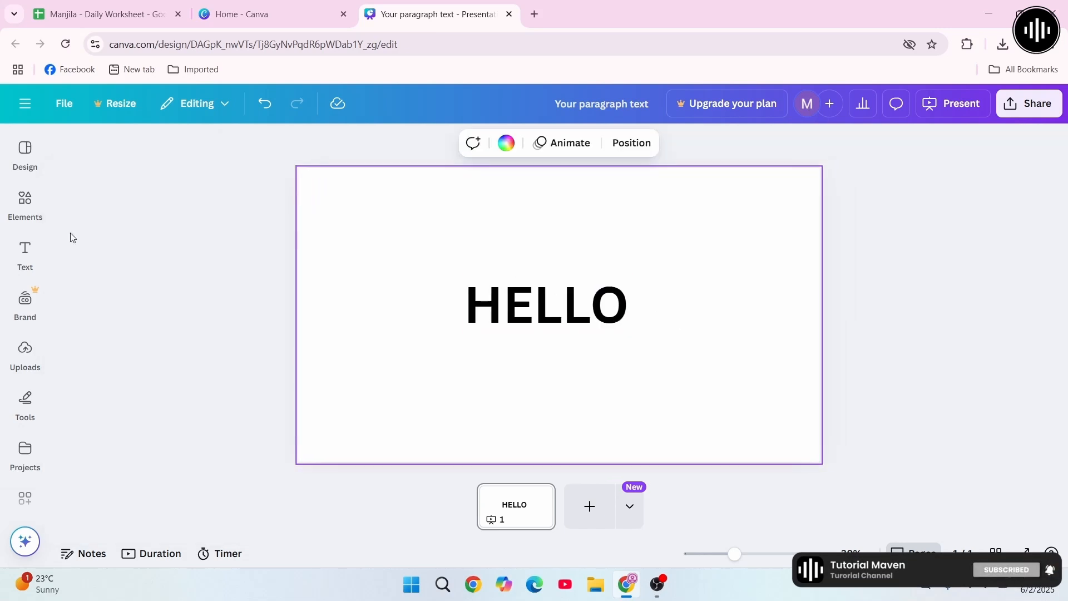
Step: Search the design elements for "rainbow background" and browse all the matching graphics
click(27, 203)
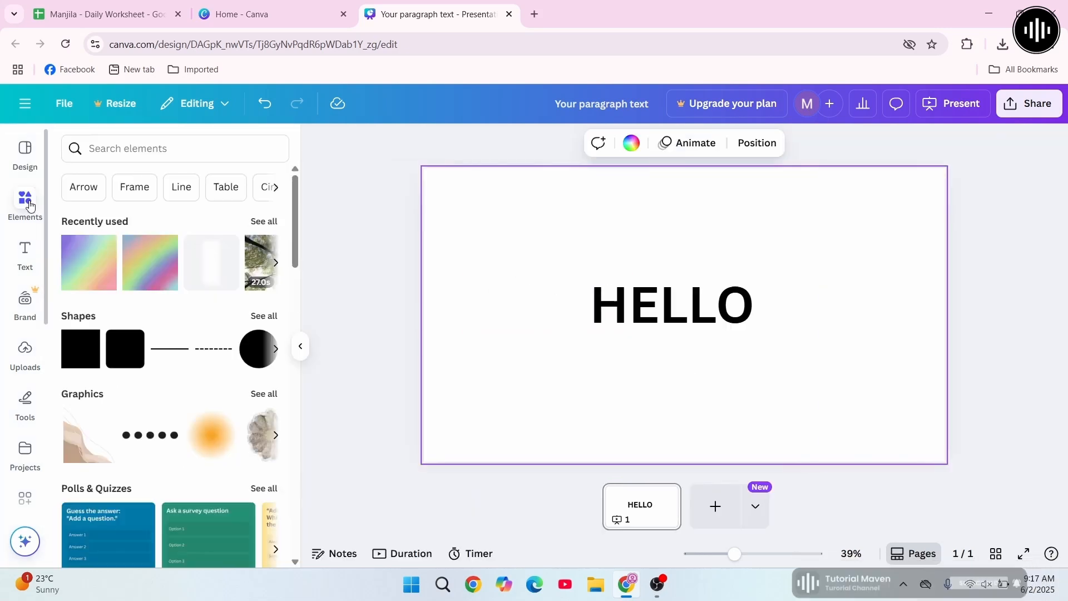
click(157, 150)
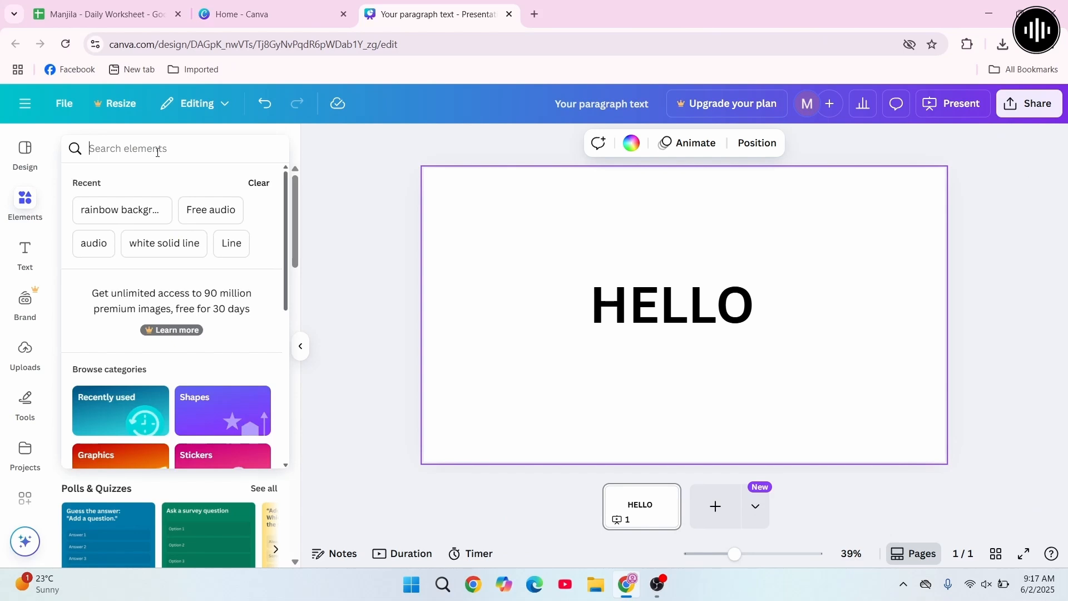
click(123, 210)
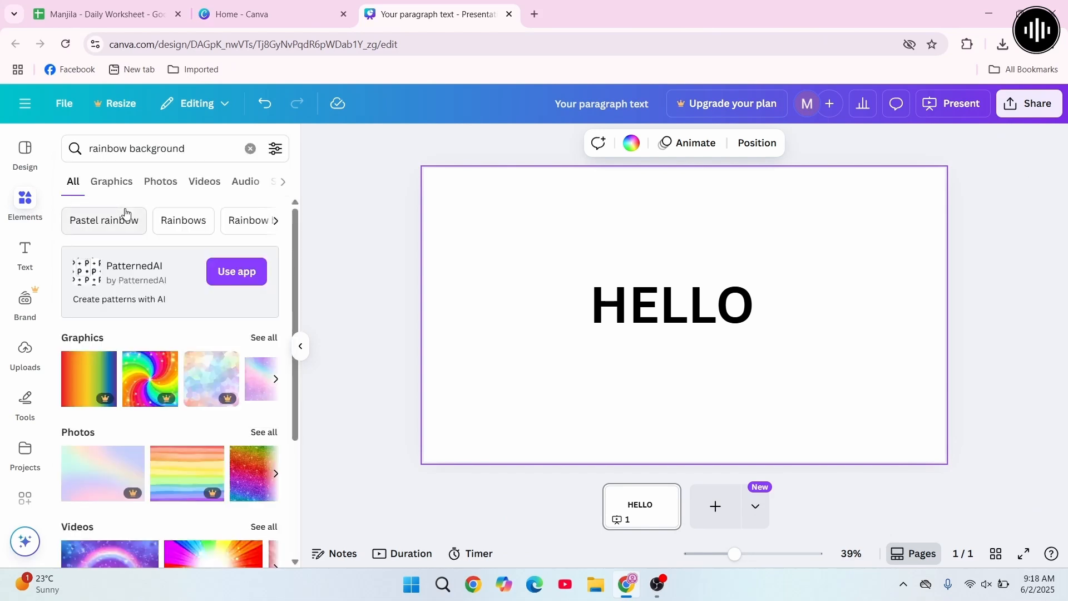
click(265, 338)
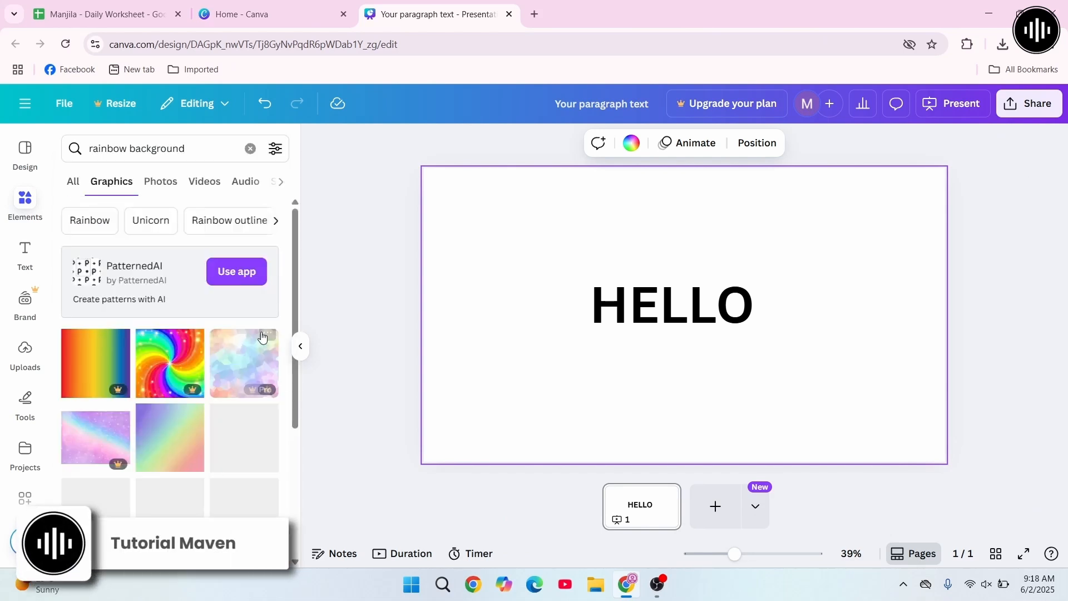
scroll(217, 385, down, 15)
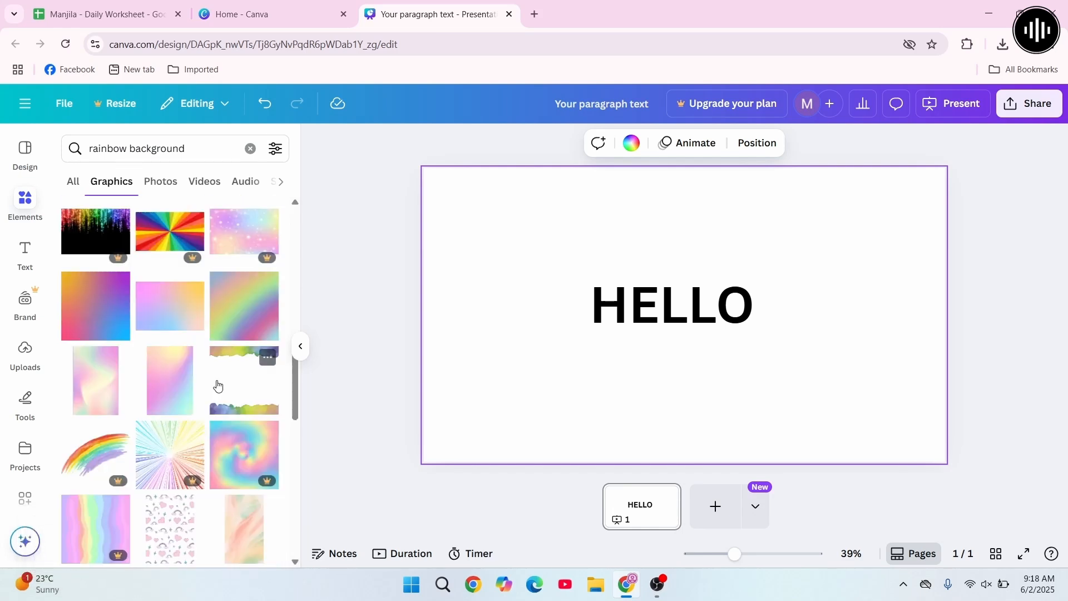
scroll(218, 386, down, 3)
scroll(217, 385, down, 9)
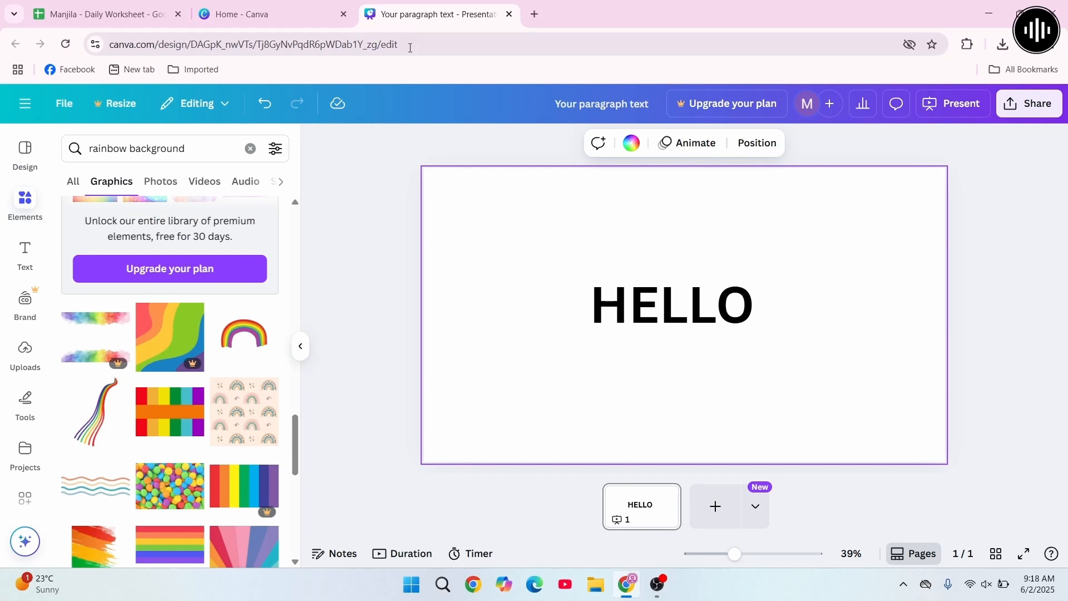
Step: Search Google Images for "rainbow gradient background" in a new browser tab
click(540, 15)
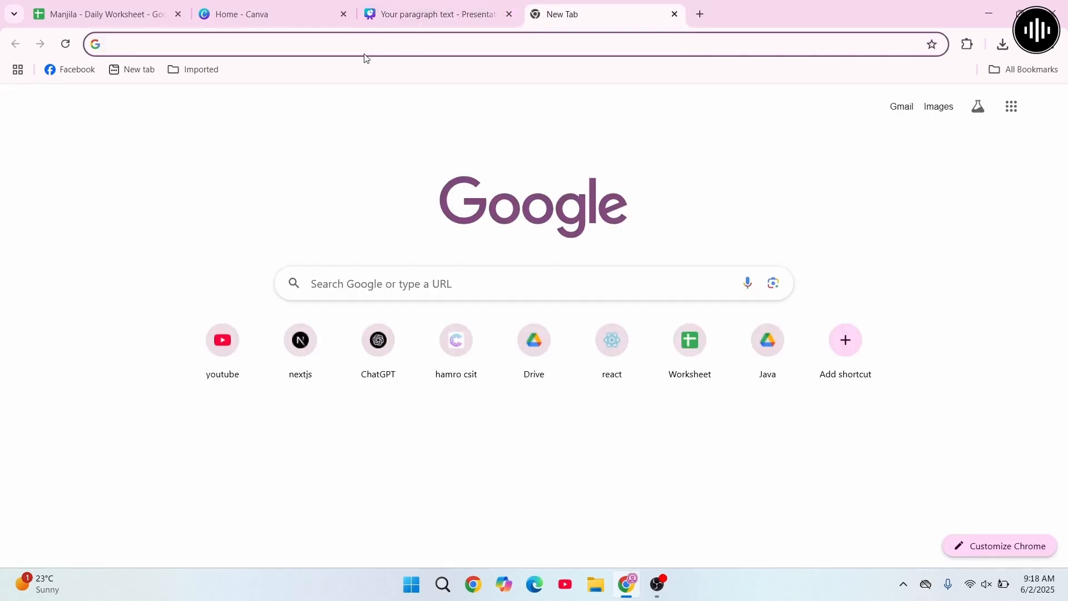
text(raind)
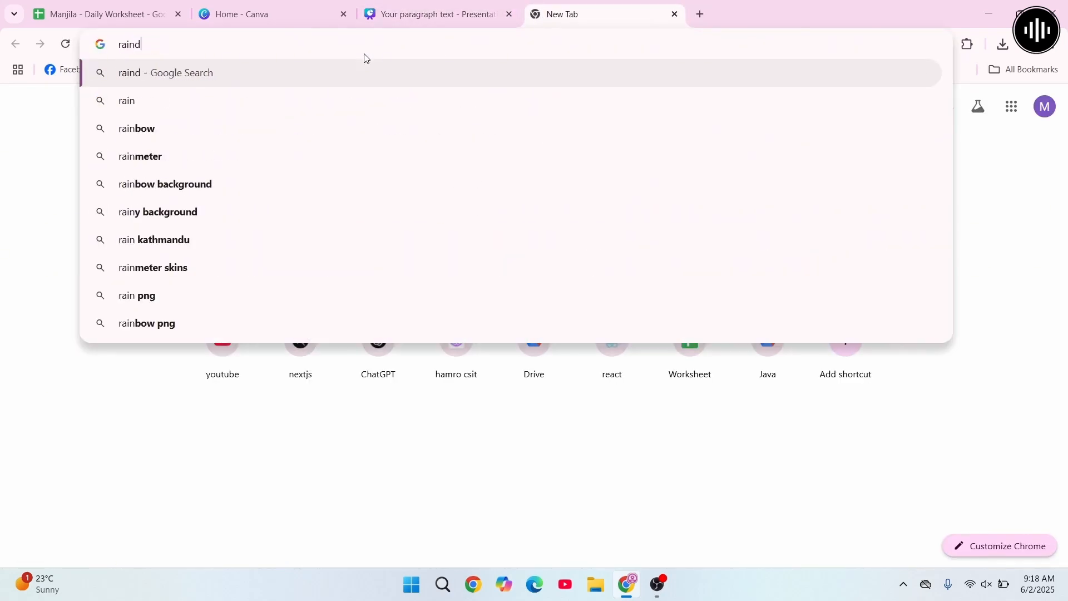
text(ow gradient backgr)
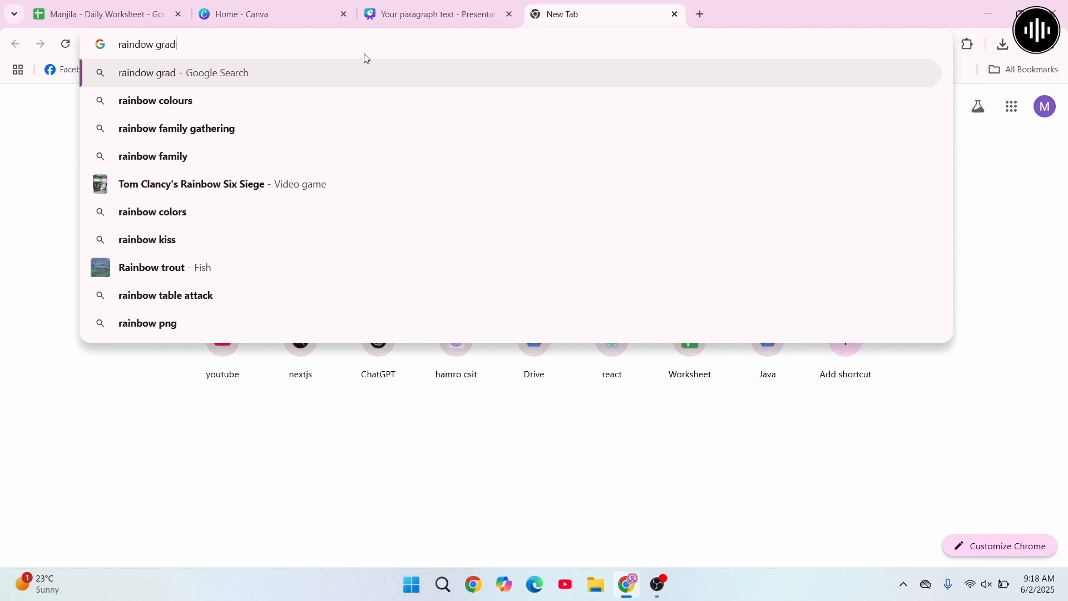
key(Down)
key(Return)
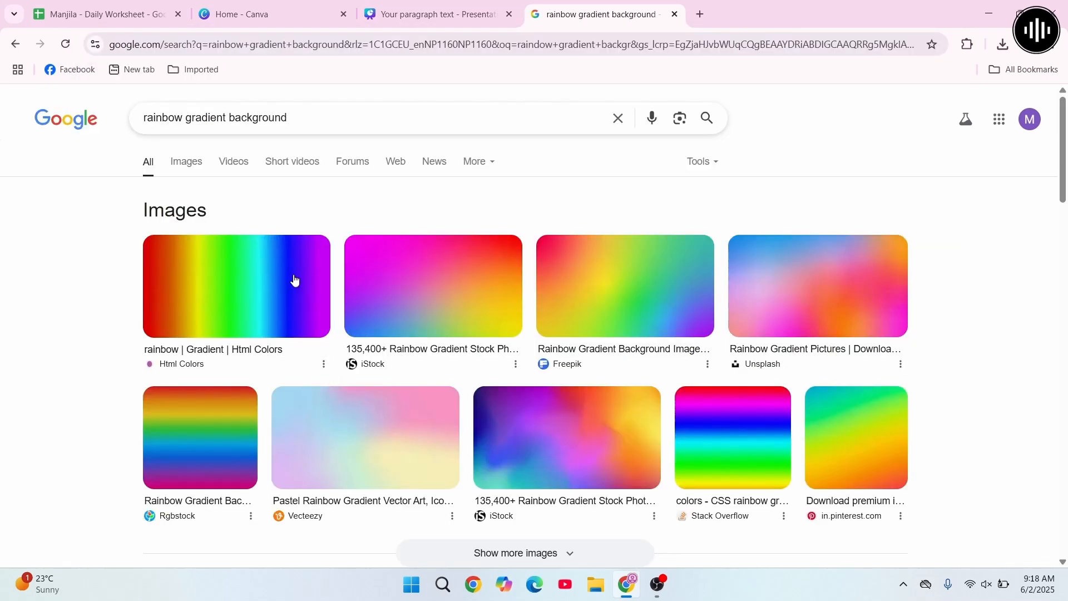
click(186, 160)
scroll(364, 433, down, 2)
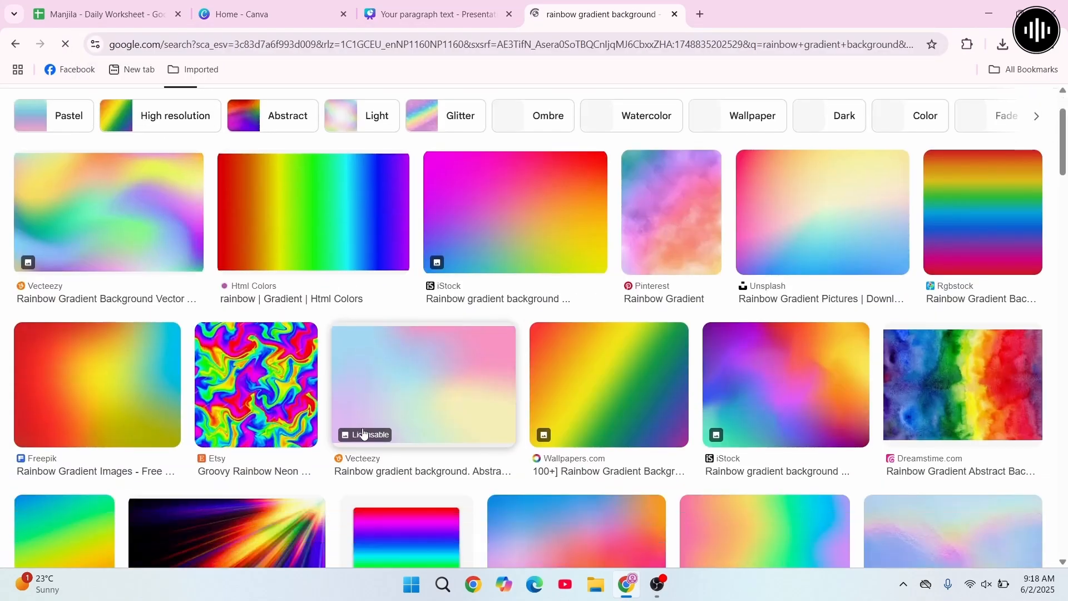
Step: Save the vertical-striped rainbow gradient image from Html Colors to the Desktop as "download" in JPEG format
right_click(289, 187)
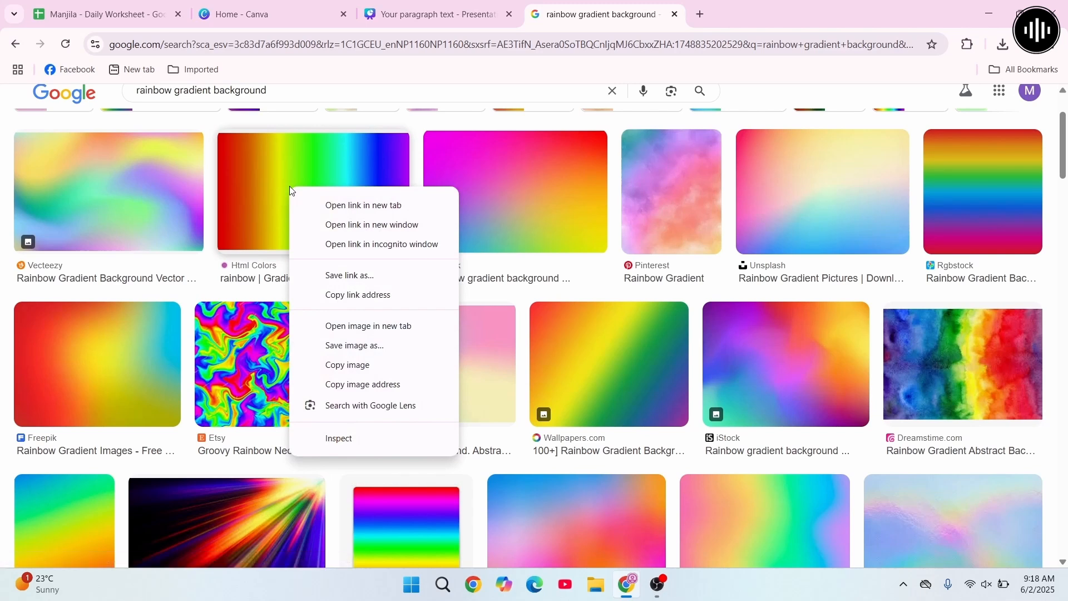
click(375, 347)
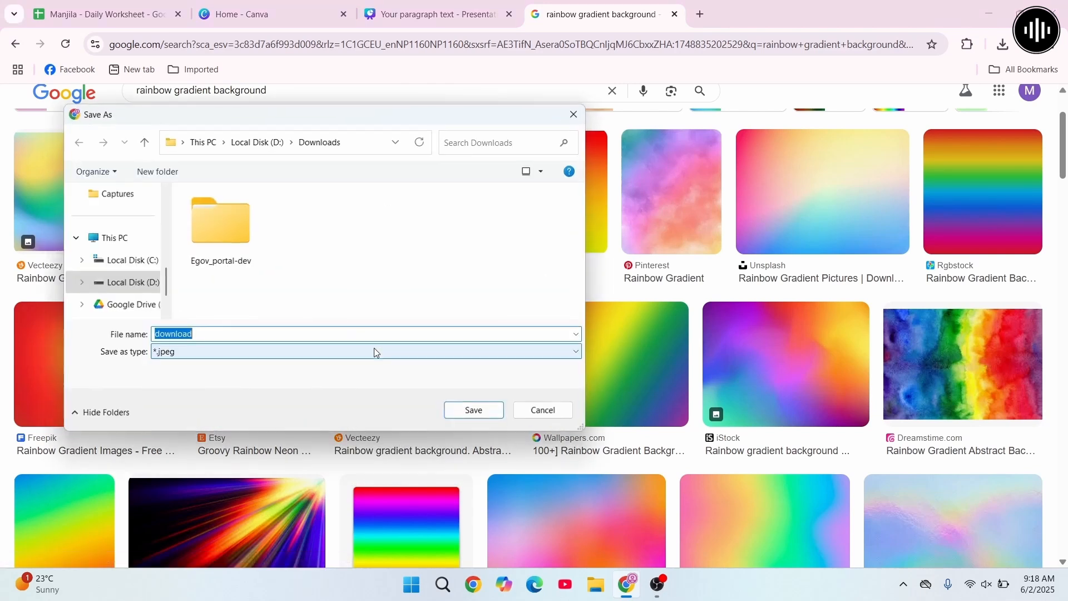
scroll(119, 245, up, 4)
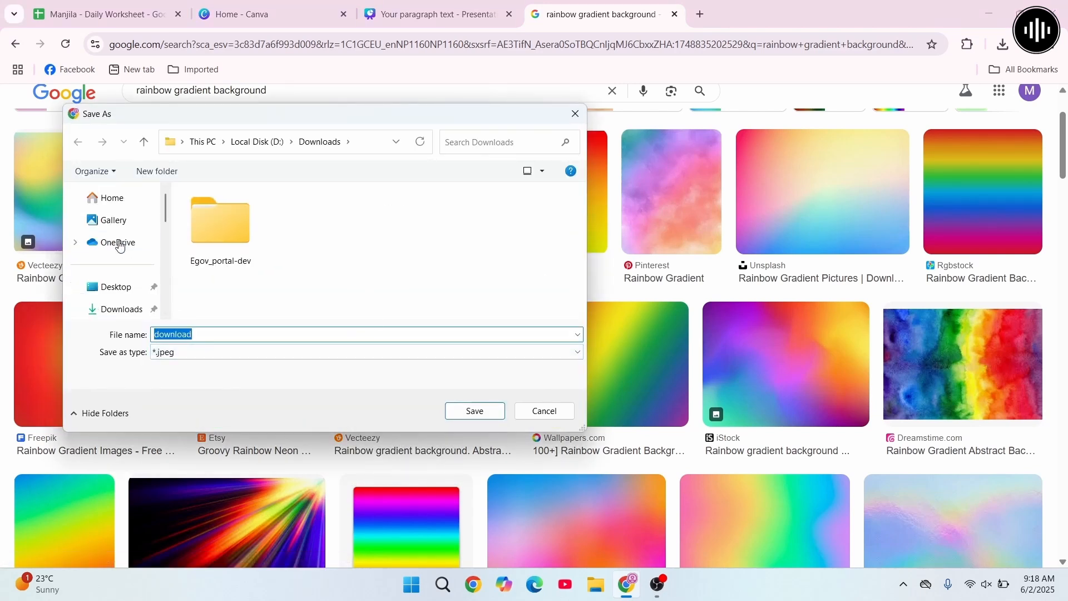
click(129, 287)
click(472, 411)
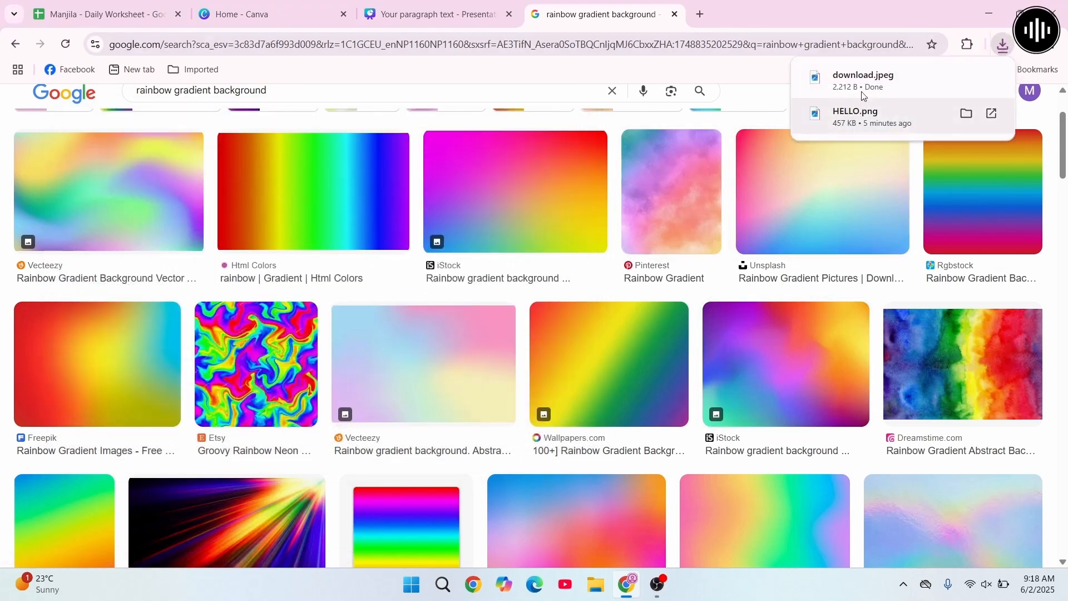
Step: Return to the Canva design and upload the rainbow image "download" from the Desktop, dismissing the upload tip
click(517, 21)
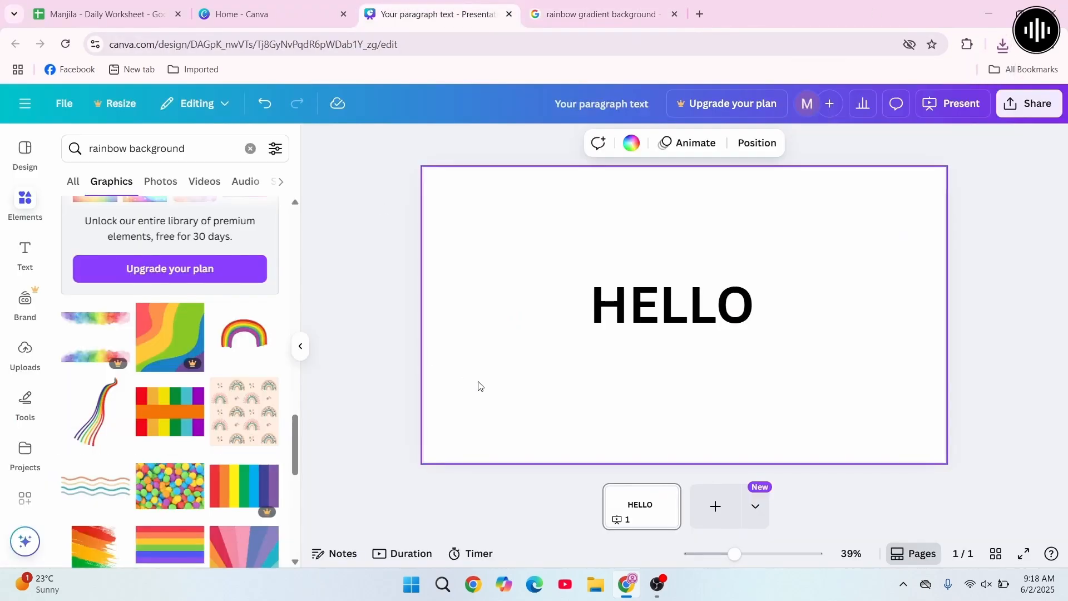
click(22, 363)
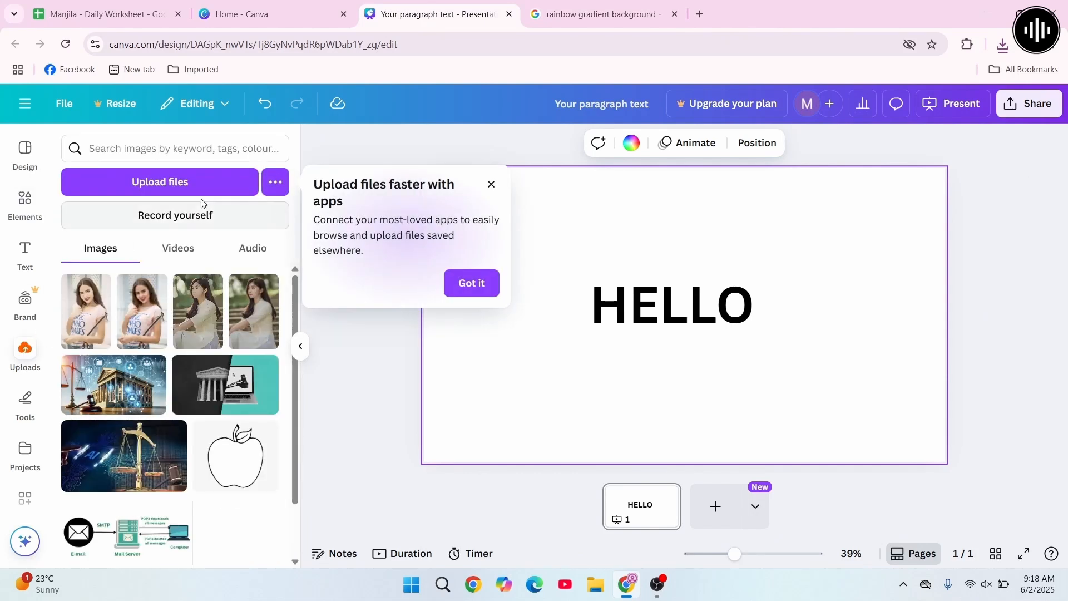
click(189, 189)
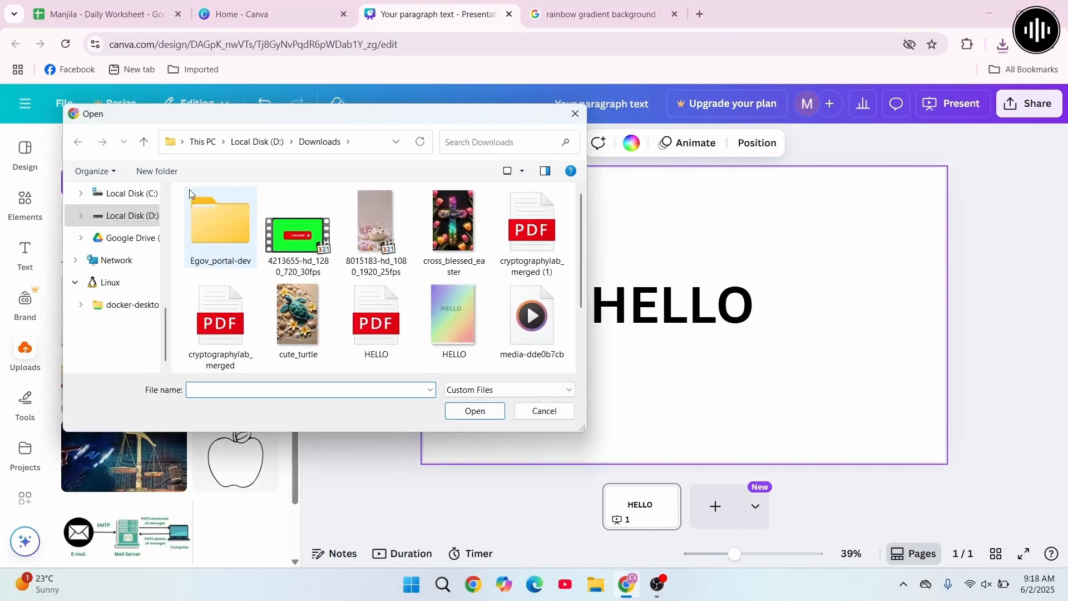
scroll(314, 308, down, 2)
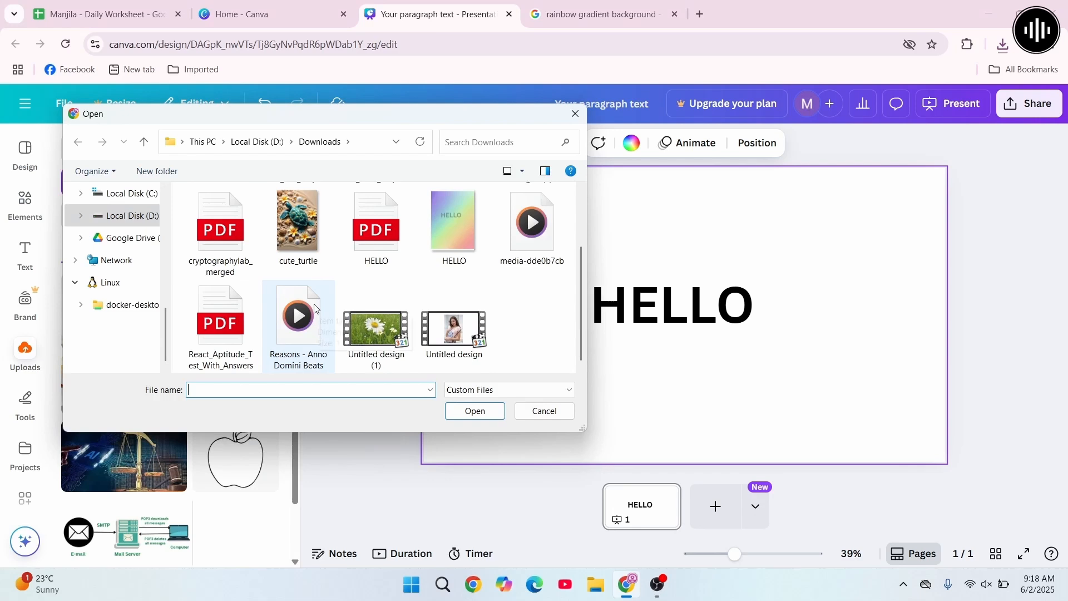
click(123, 212)
double_click(219, 333)
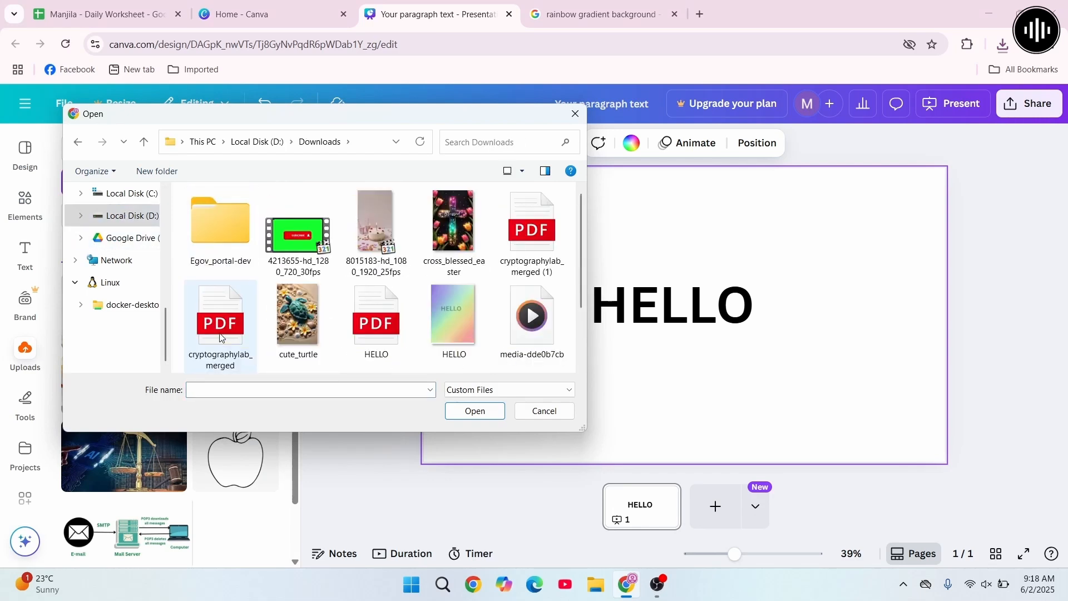
scroll(334, 323, down, 2)
scroll(388, 323, up, 2)
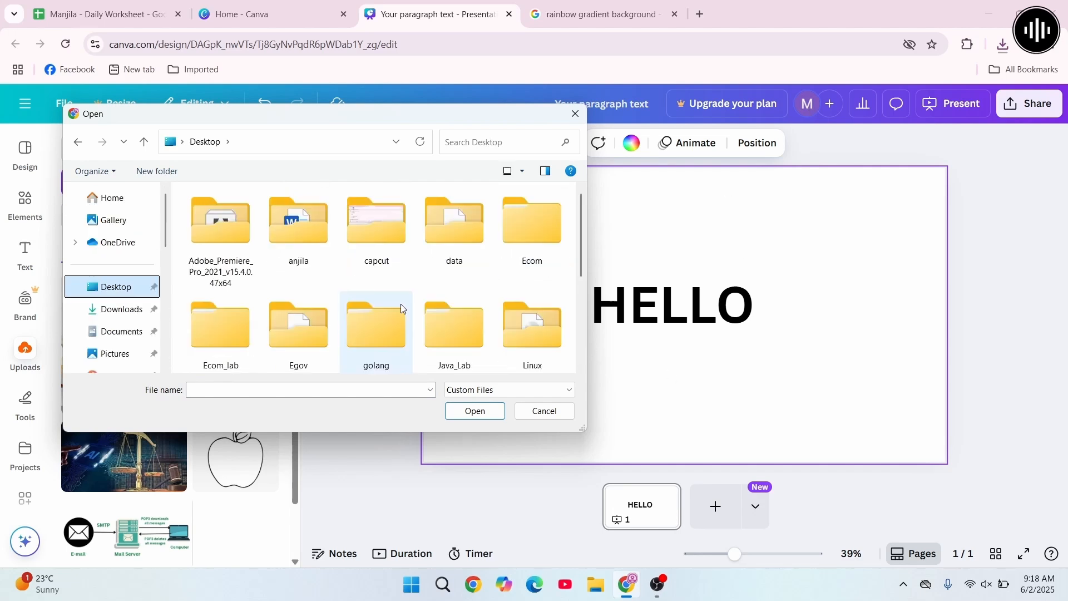
scroll(401, 303, down, 3)
click(461, 342)
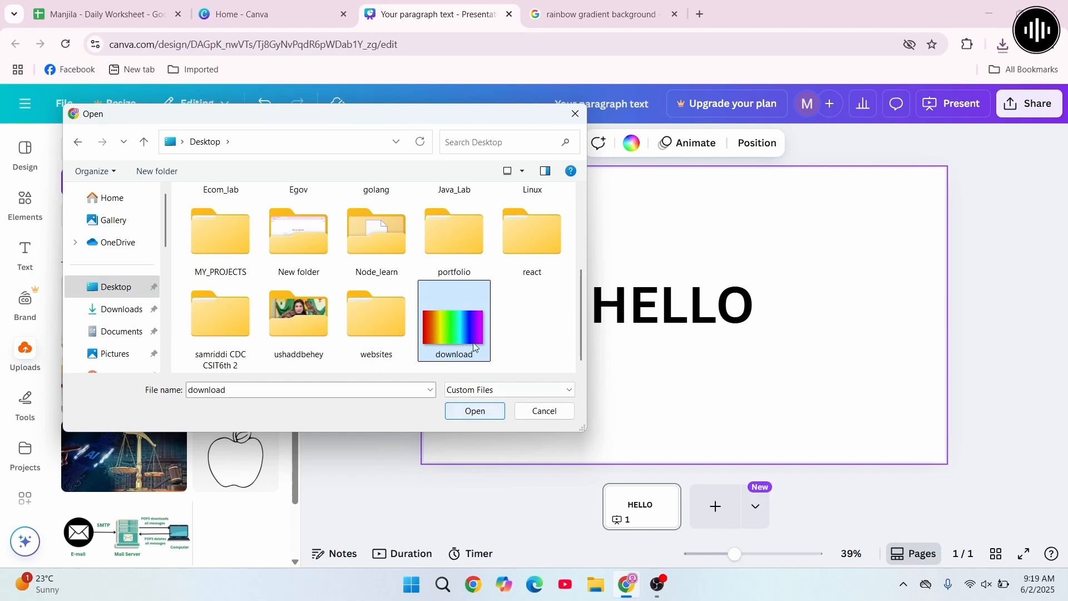
click(481, 413)
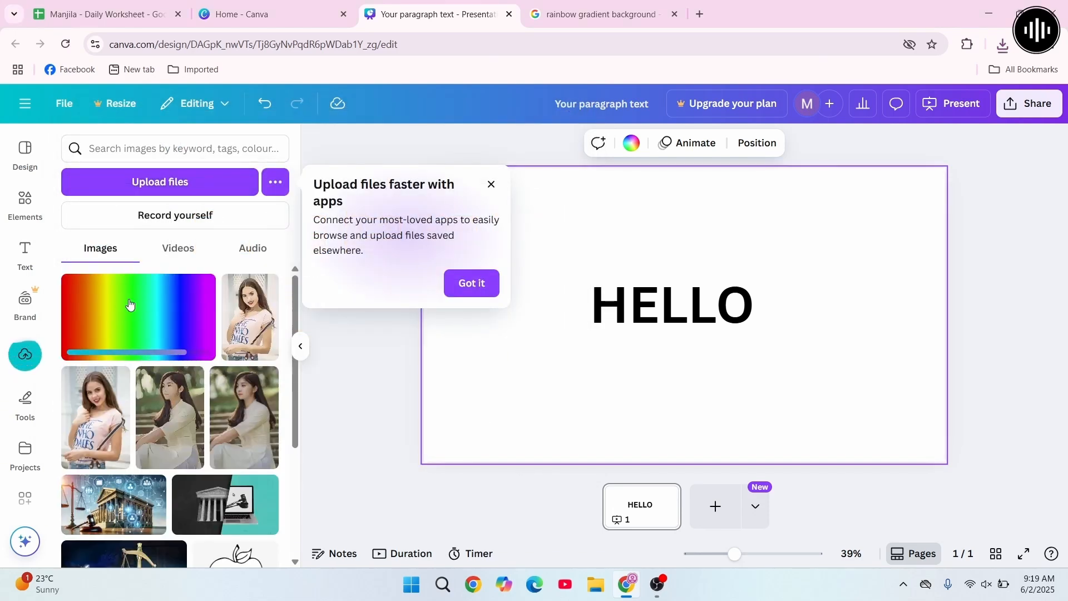
click(492, 184)
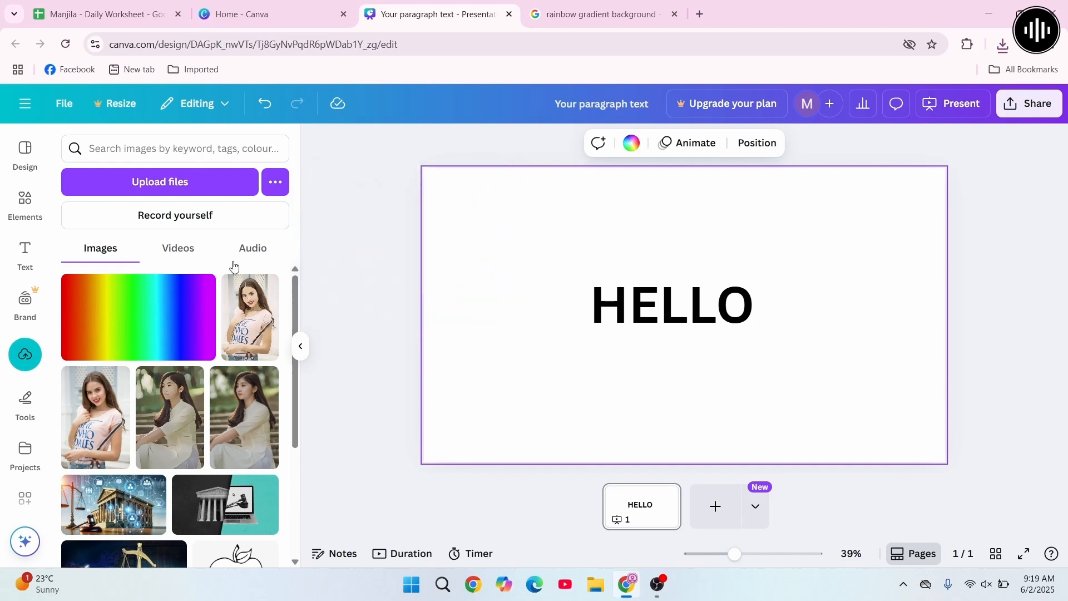
Step: Add the uploaded rainbow gradient image to the slide and enlarge it to fill the whole page behind HELLO
click(172, 313)
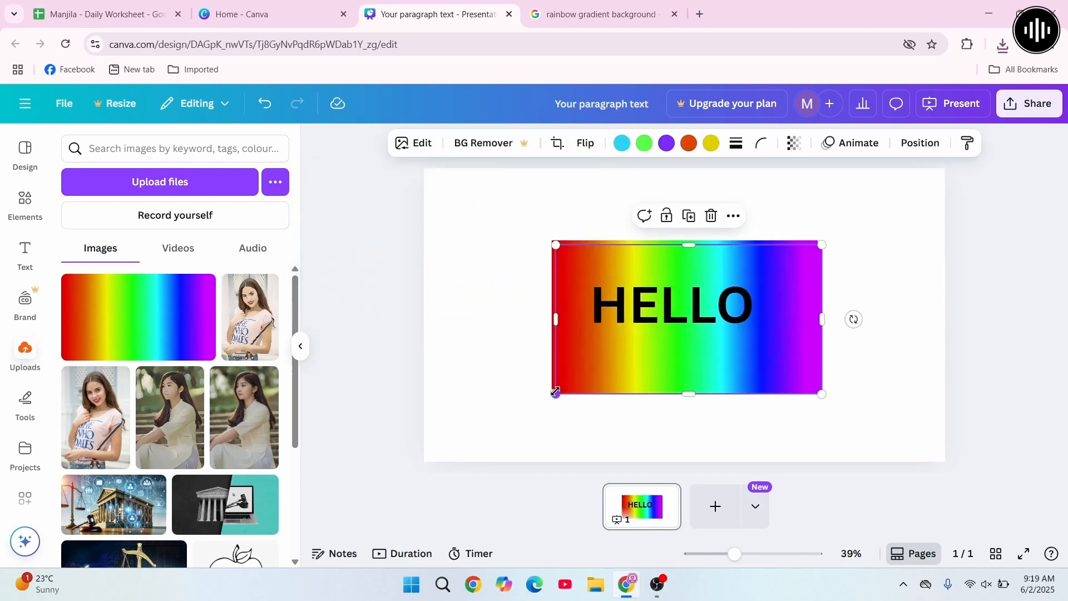
drag(555, 393, 459, 447)
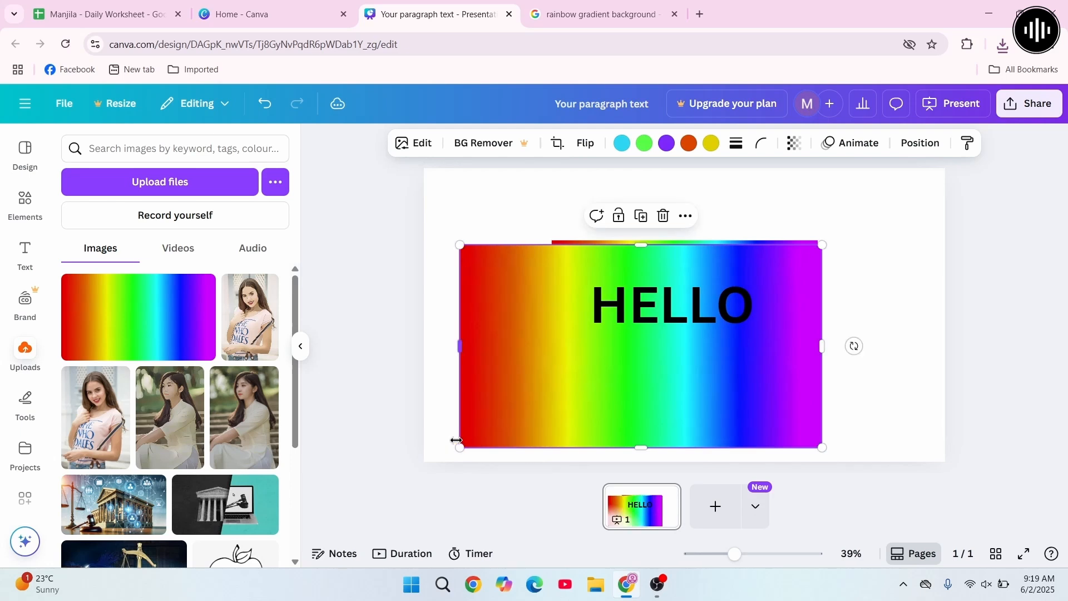
key(ctrl+z)
drag(551, 389, 437, 486)
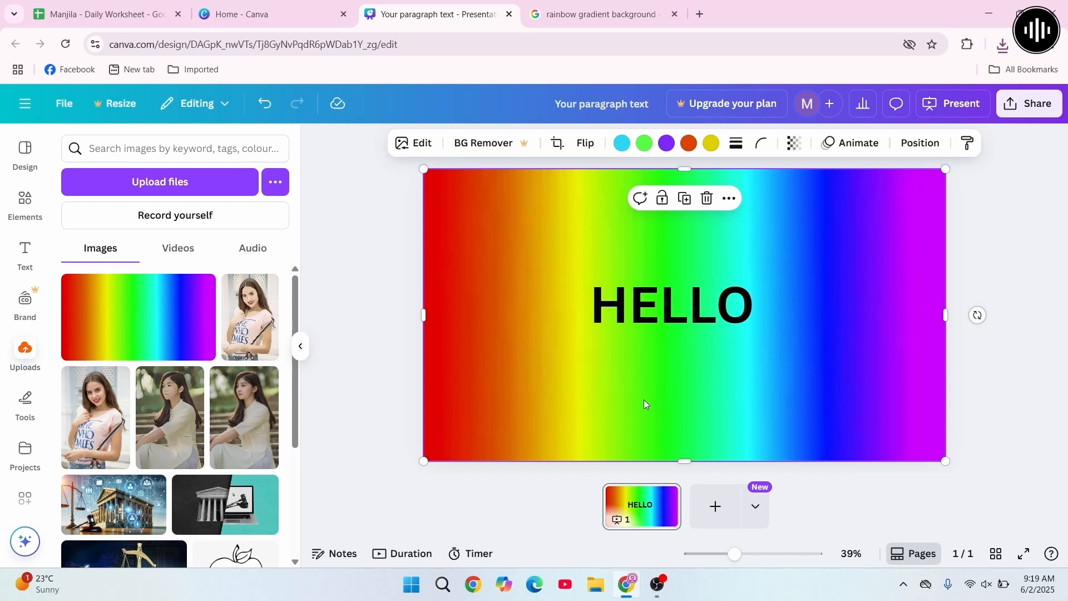
Step: Change the text colour of HELLO to white
click(667, 323)
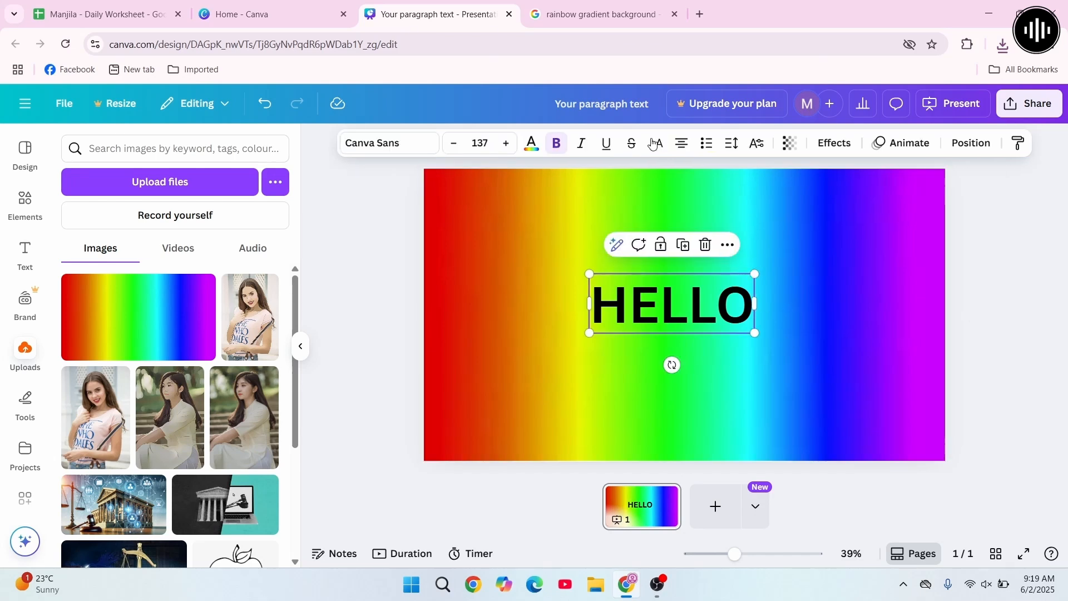
click(532, 143)
click(265, 481)
Step: Set the transparency of the HELLO text to 72
click(701, 313)
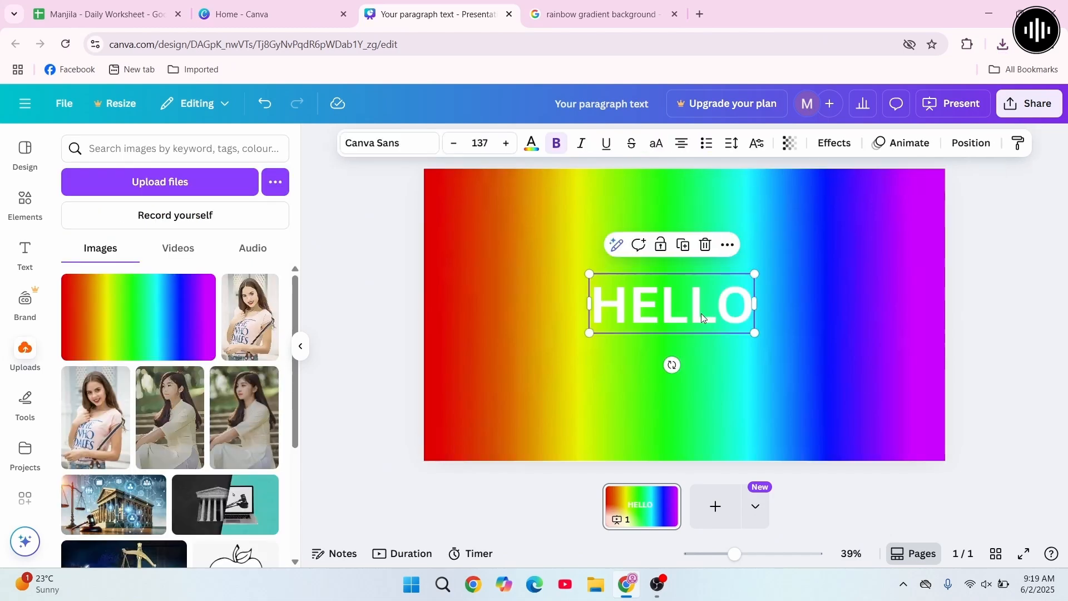
click(791, 146)
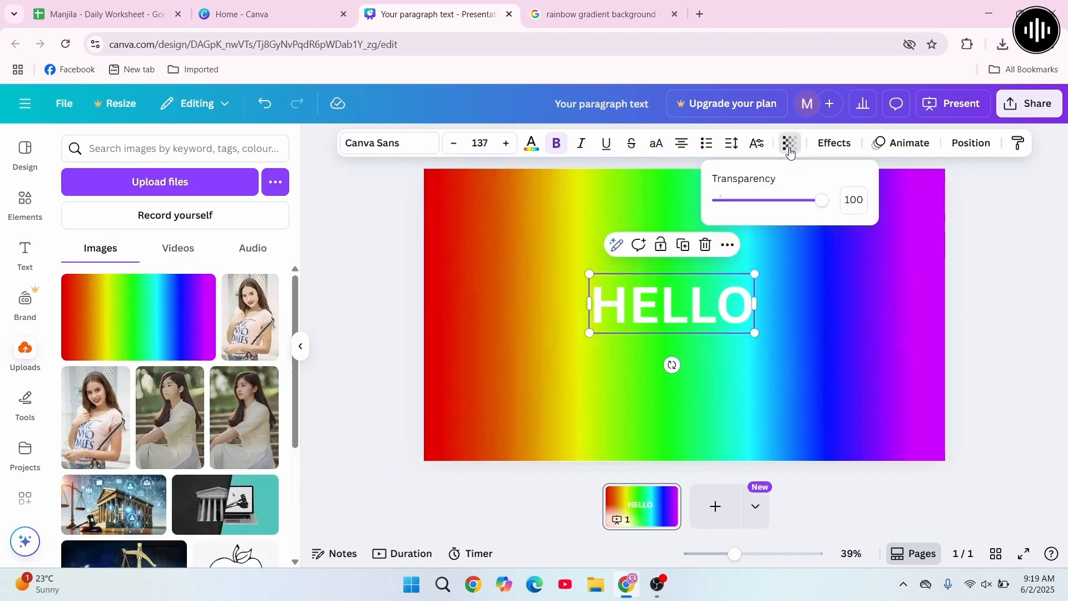
drag(824, 203, 795, 206)
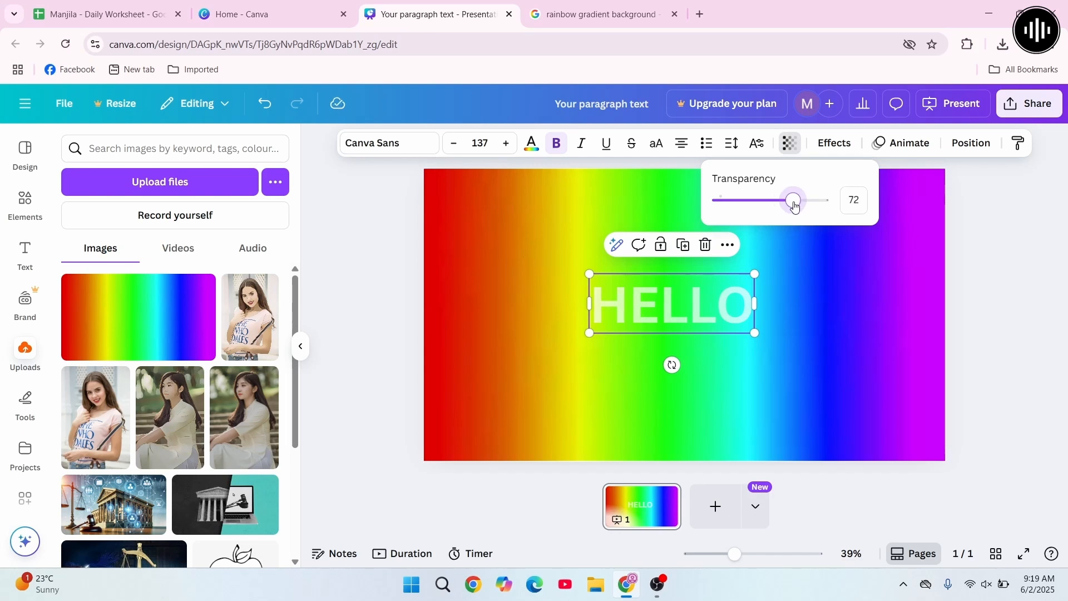
Step: Reposition the HELLO text slightly above and left of the slide's centre, over the orange, yellow and green stripes
drag(679, 315, 599, 303)
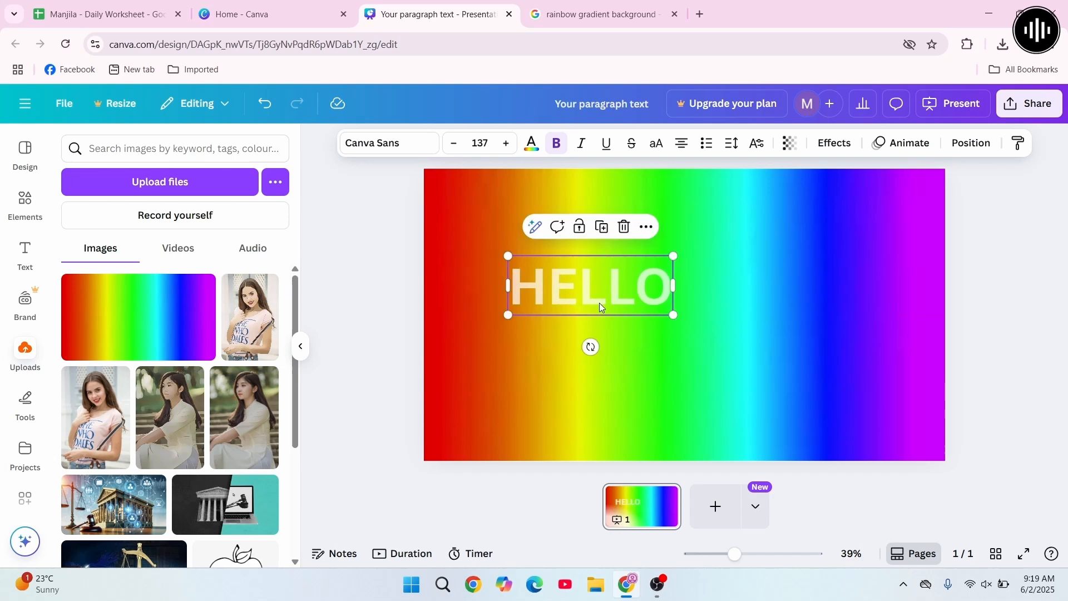
click(669, 398)
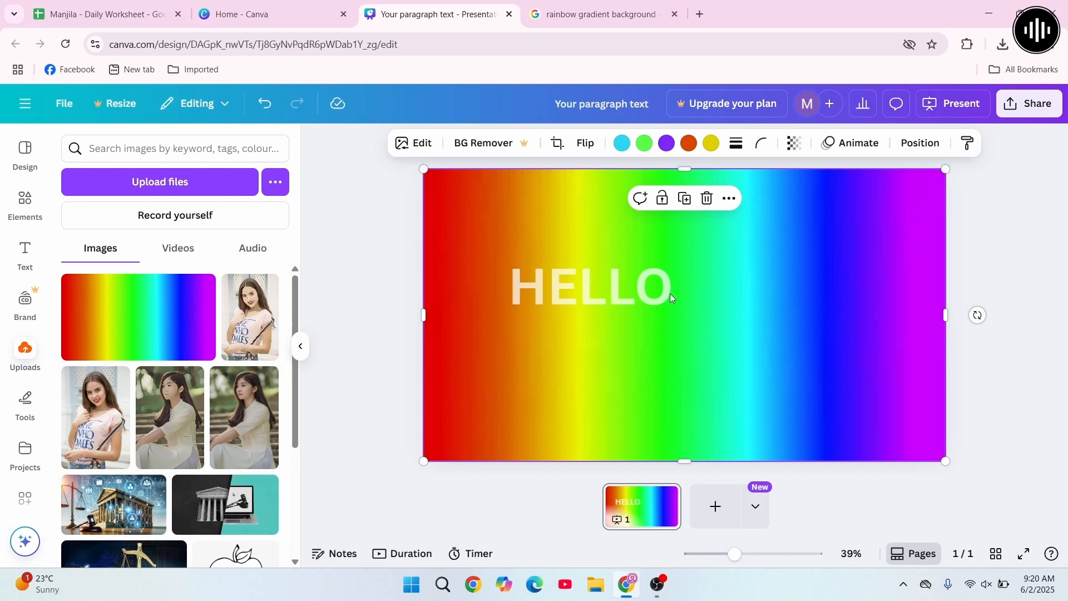
drag(591, 286, 663, 296)
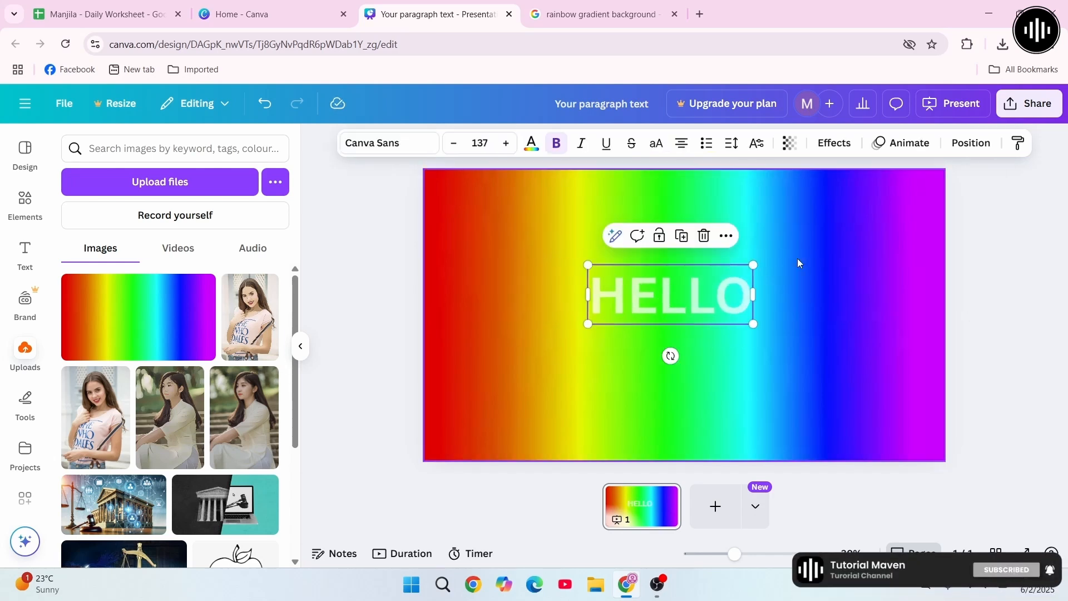
drag(690, 299, 619, 289)
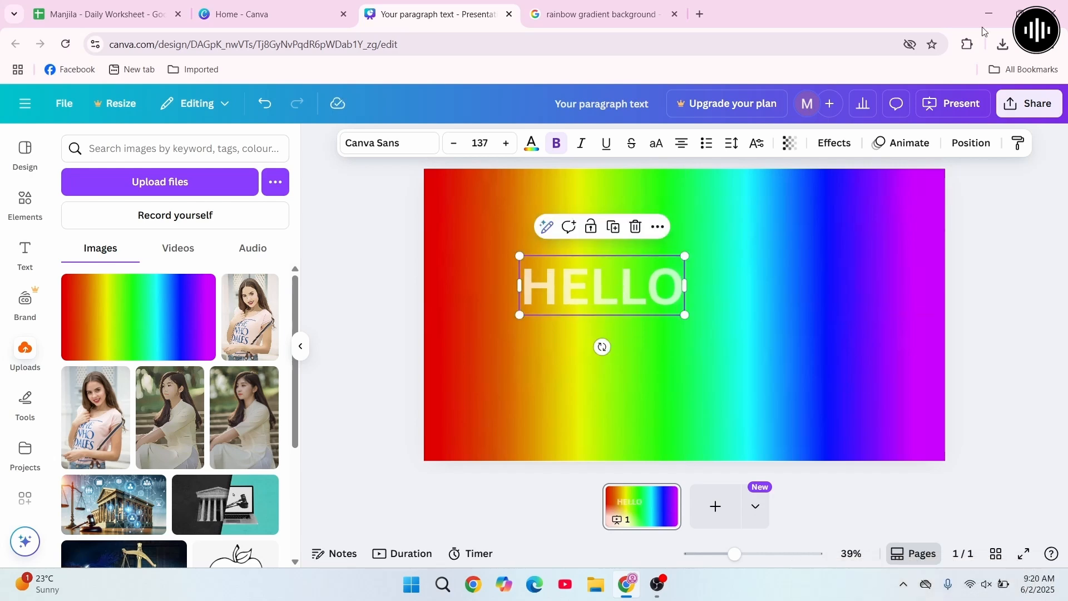
Step: Download the design as a PNG file
click(1034, 104)
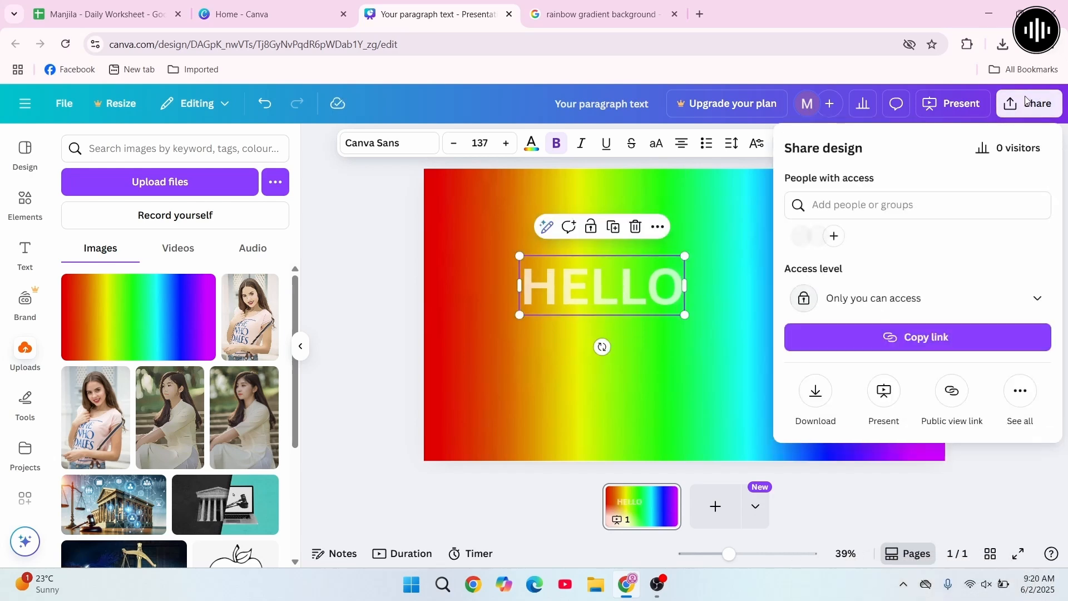
click(815, 390)
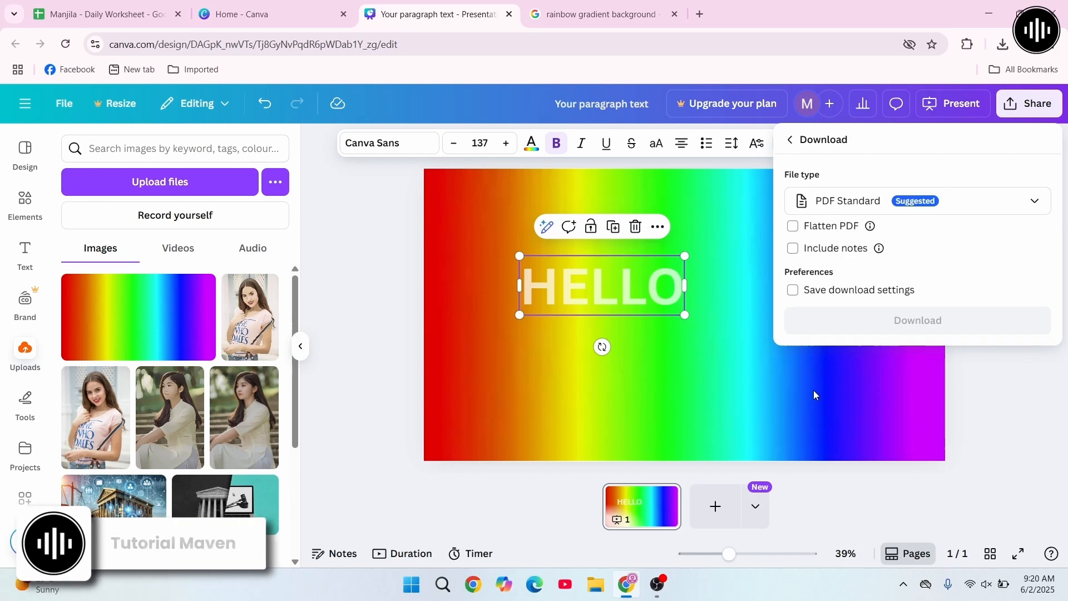
click(833, 209)
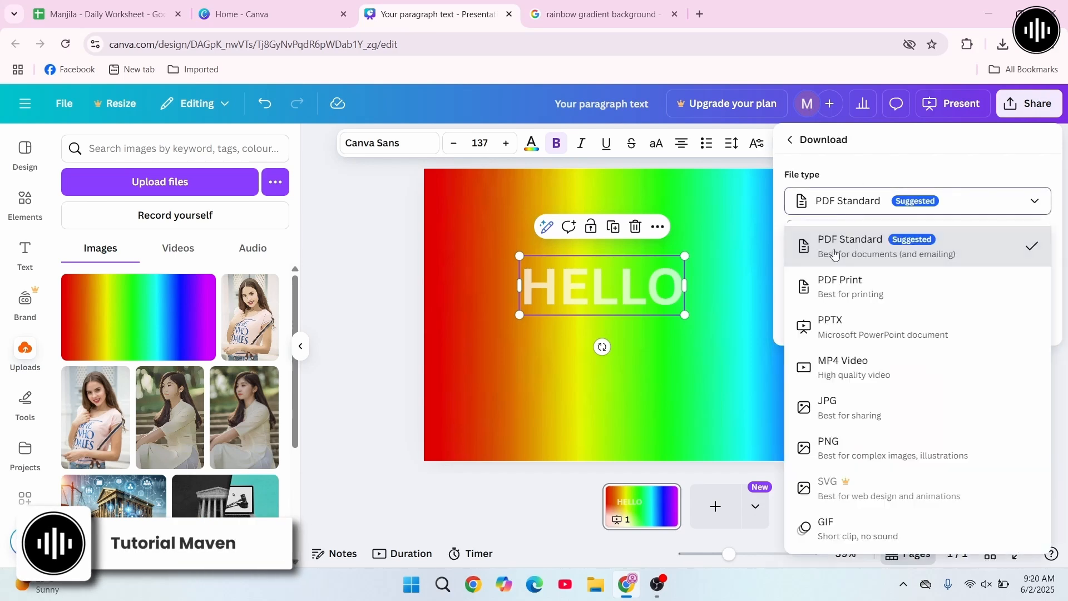
click(833, 447)
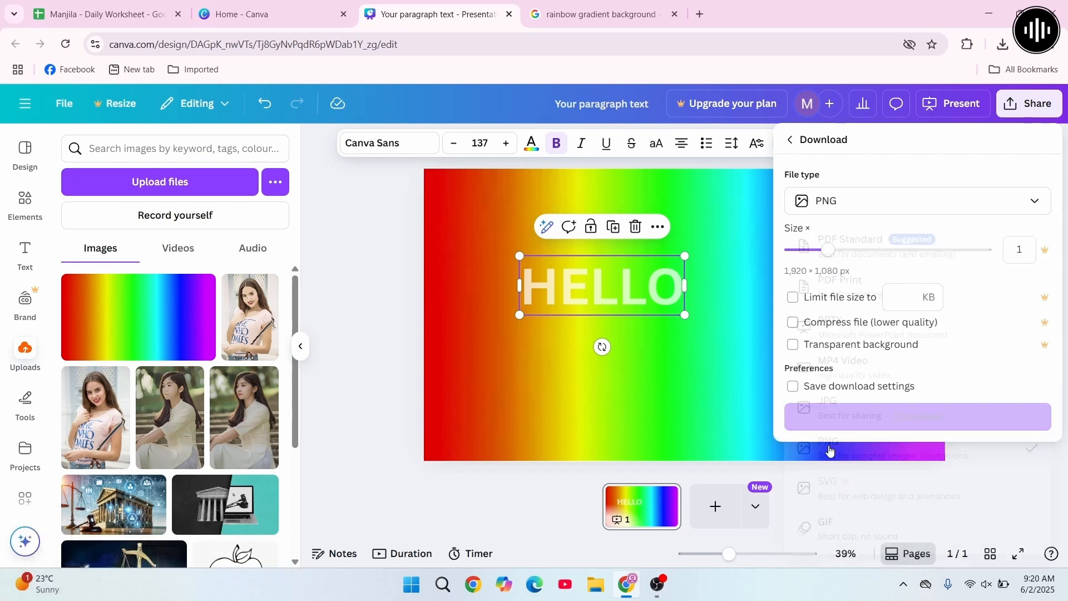
click(880, 426)
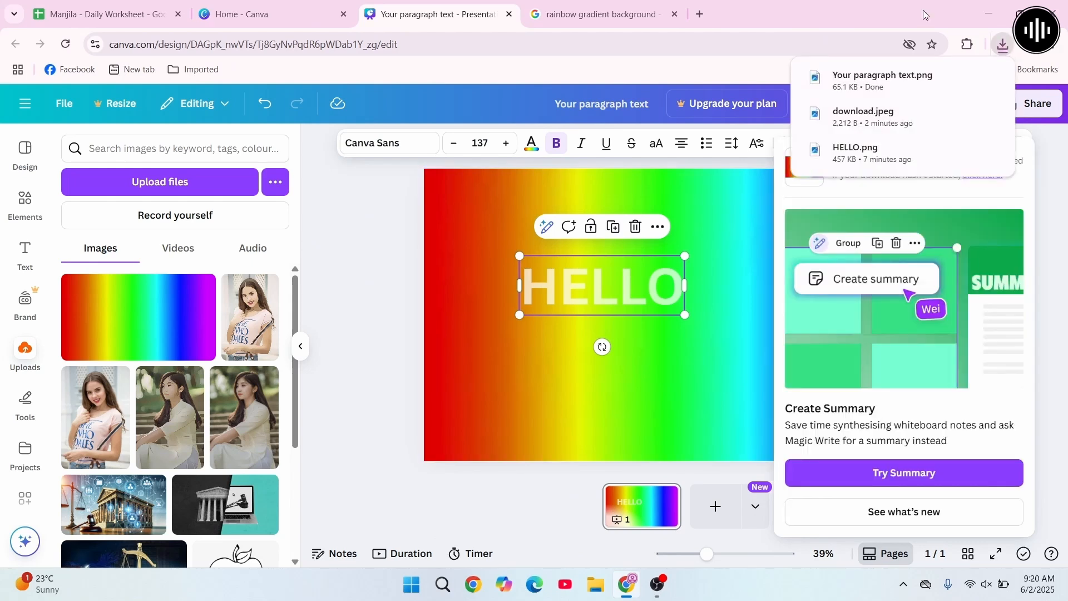
Step: Search Google for "background remover" in a new browser tab and open the remove.bg site, dismissing its cookie notice
click(699, 14)
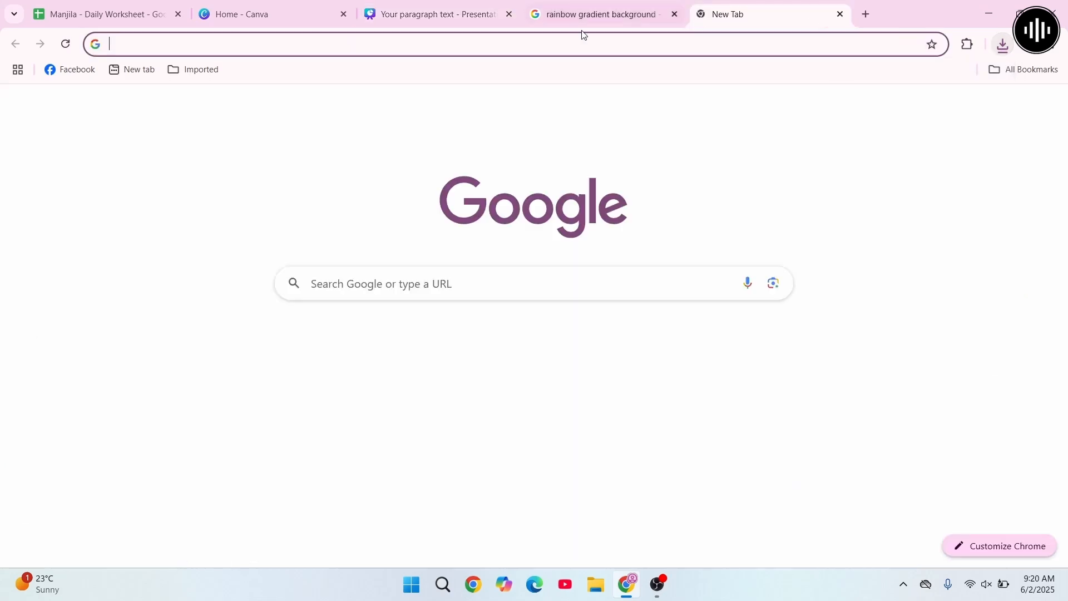
text(bac)
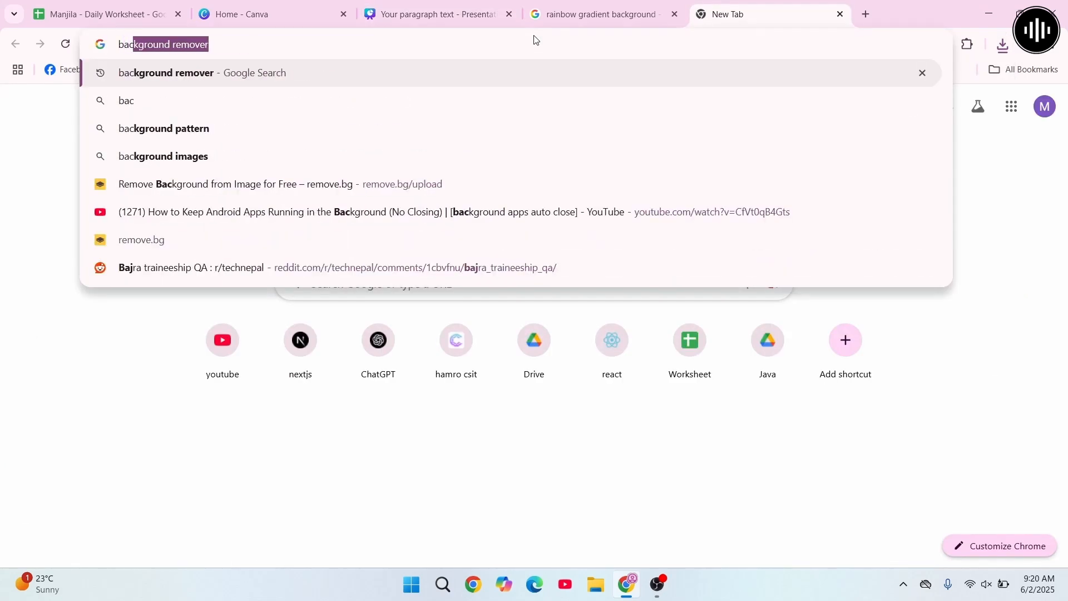
click(383, 76)
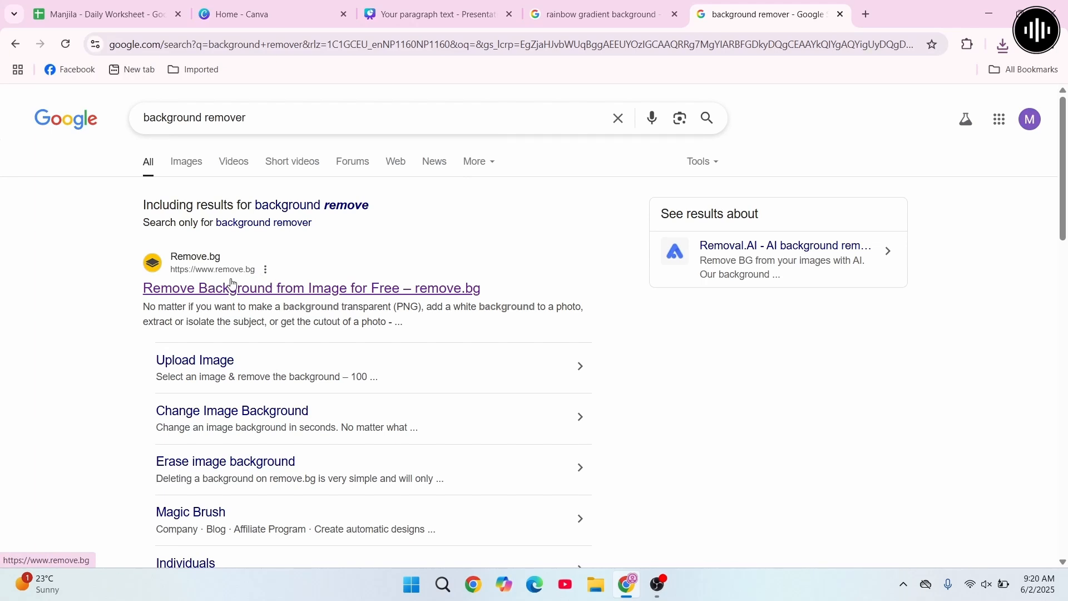
click(244, 293)
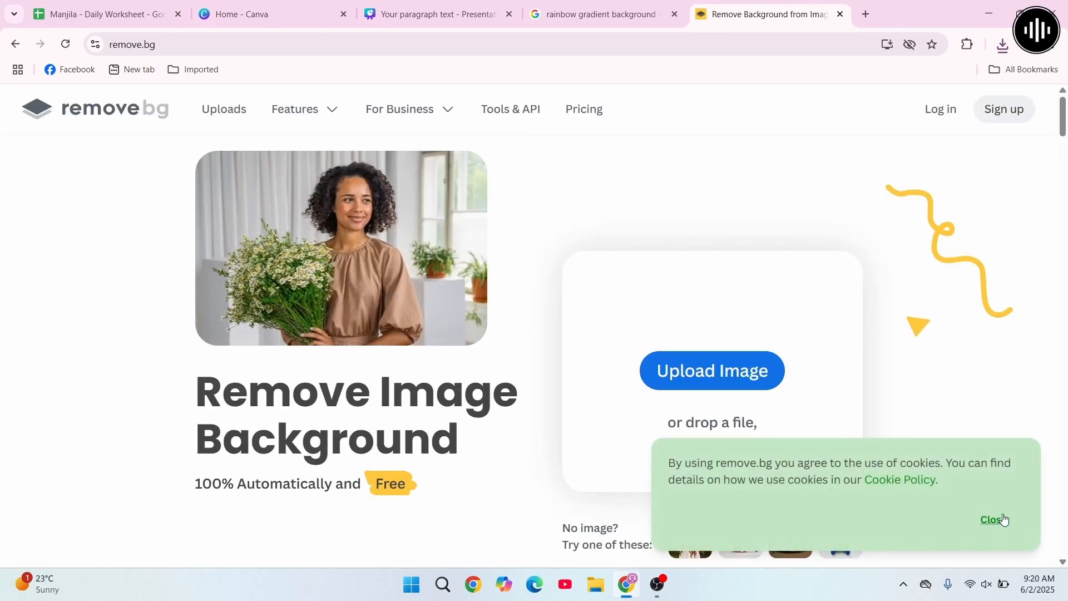
click(993, 517)
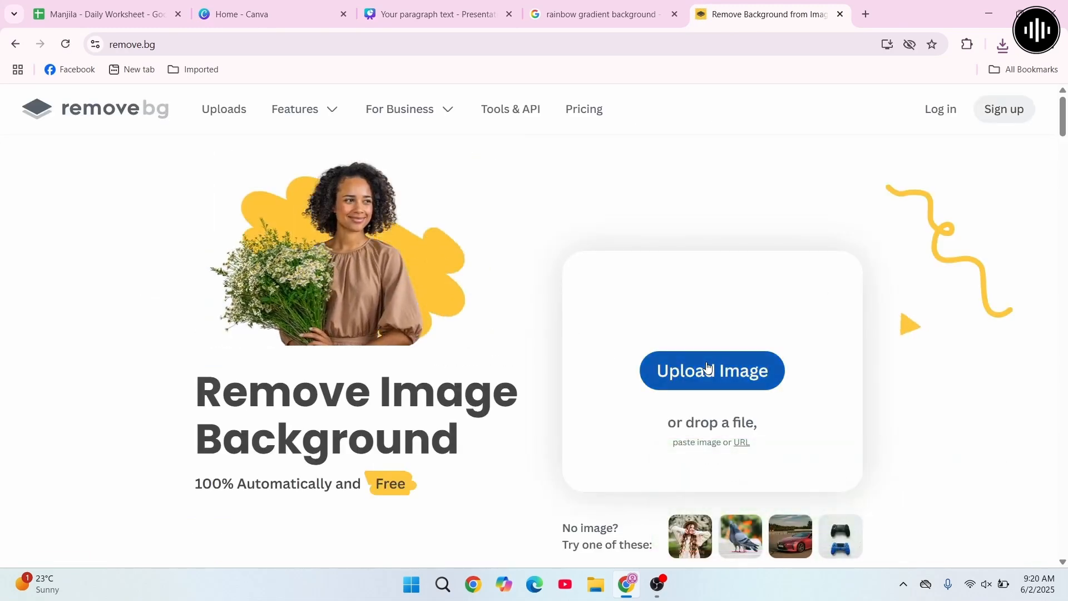
Step: Upload the image "Your paragraph text" from the Downloads folder on drive D to remove.bg for background removal
click(708, 368)
scroll(378, 279, down, 2)
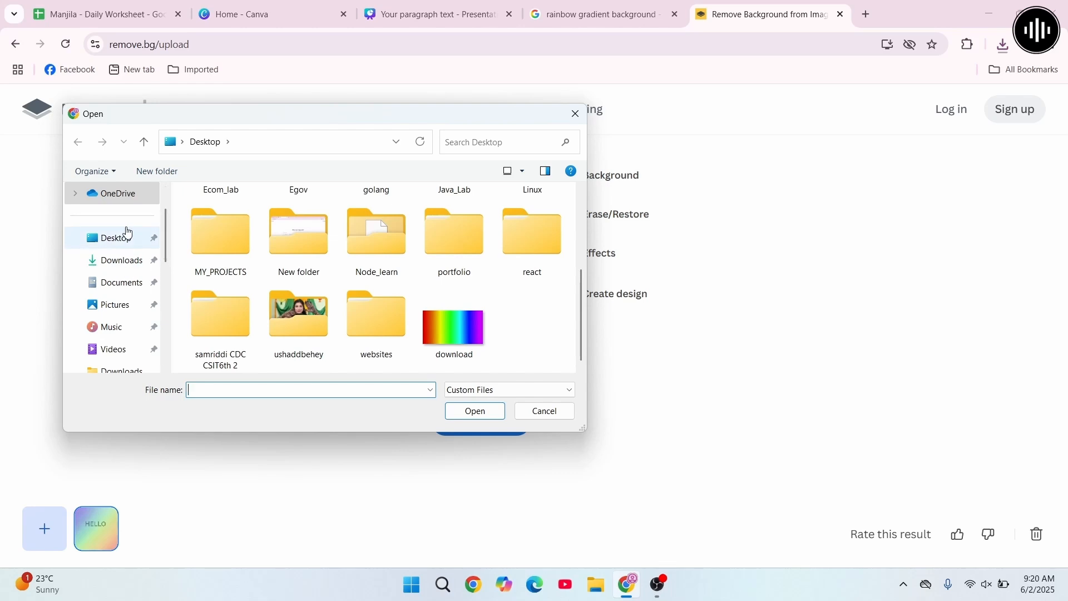
scroll(125, 232, up, 2)
click(117, 308)
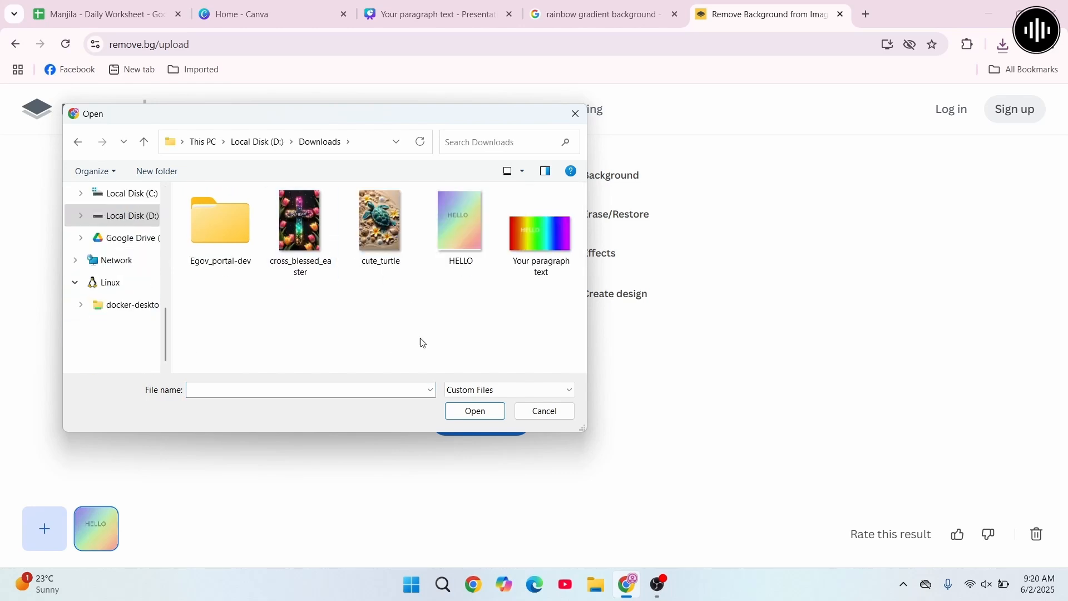
click(538, 243)
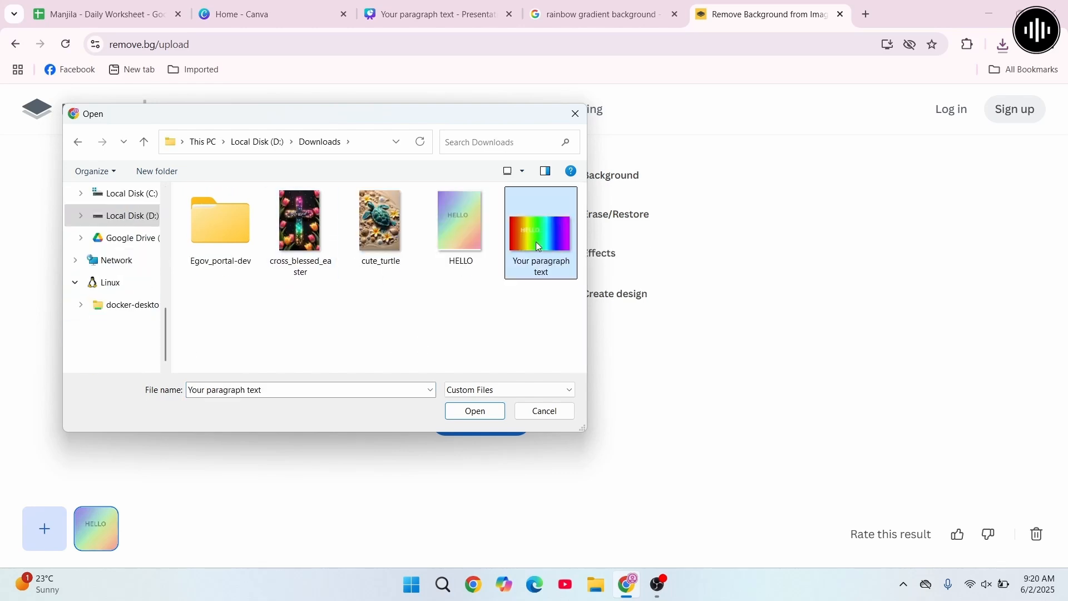
click(484, 412)
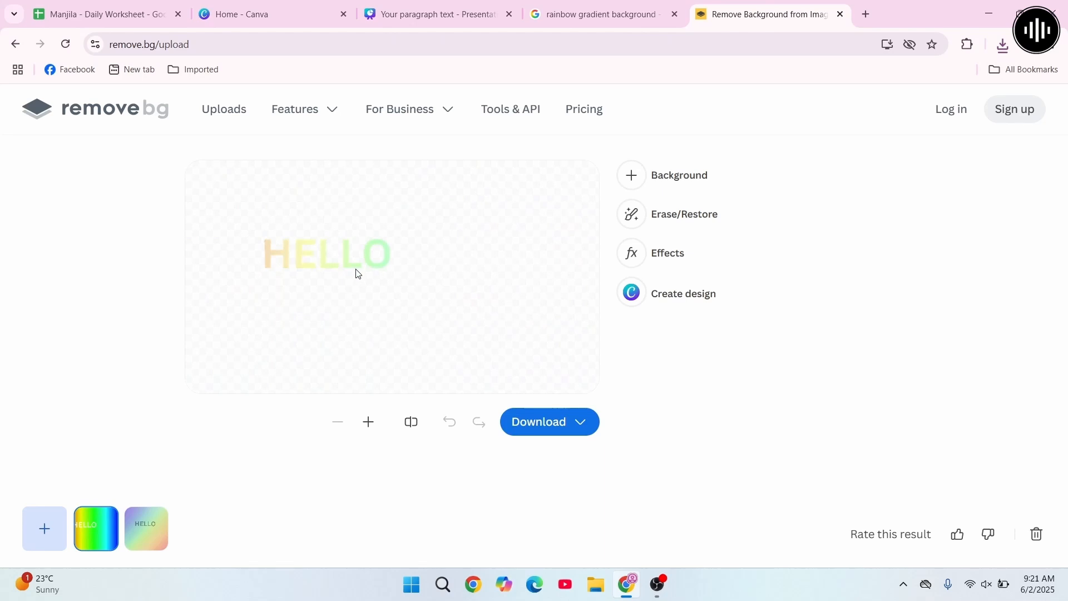
Step: Examine the background-free HELLO lettering up close in the result preview
scroll(358, 272, up, 2)
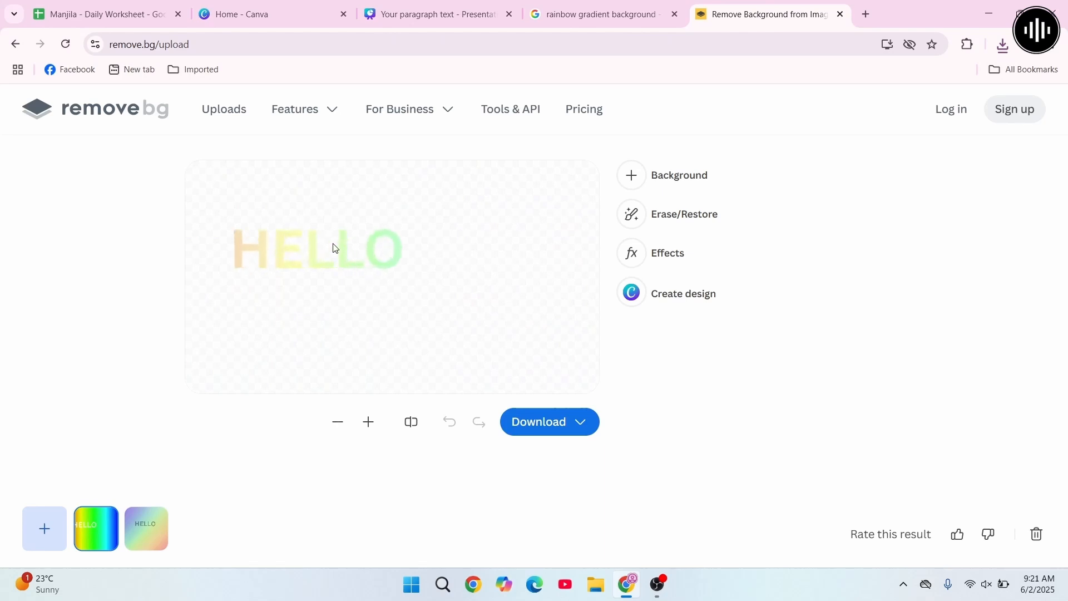
scroll(333, 243, up, 2)
drag(332, 242, 484, 293)
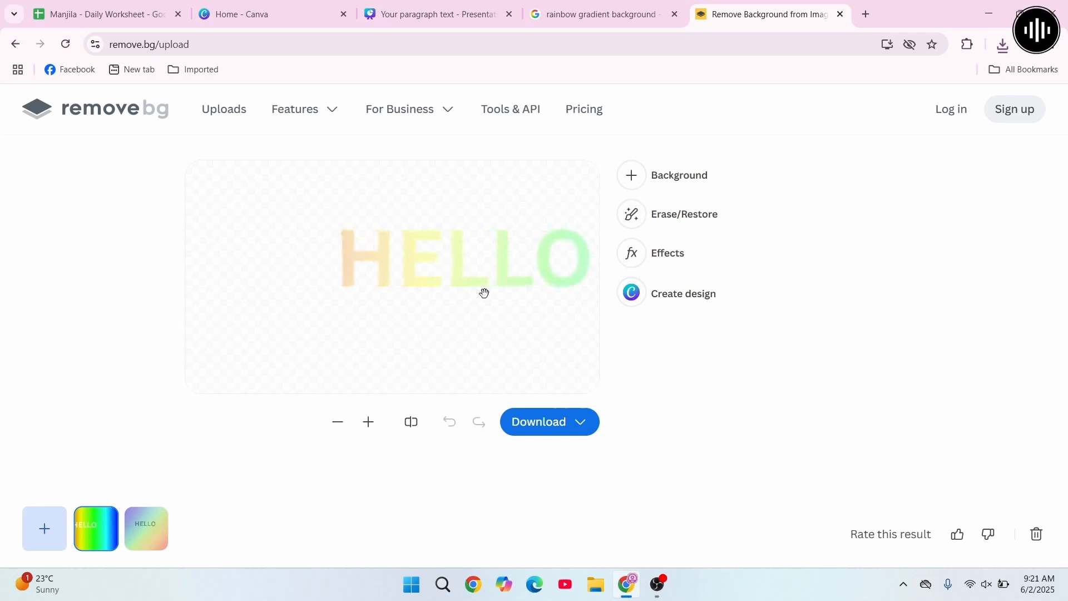
scroll(401, 288, down, 4)
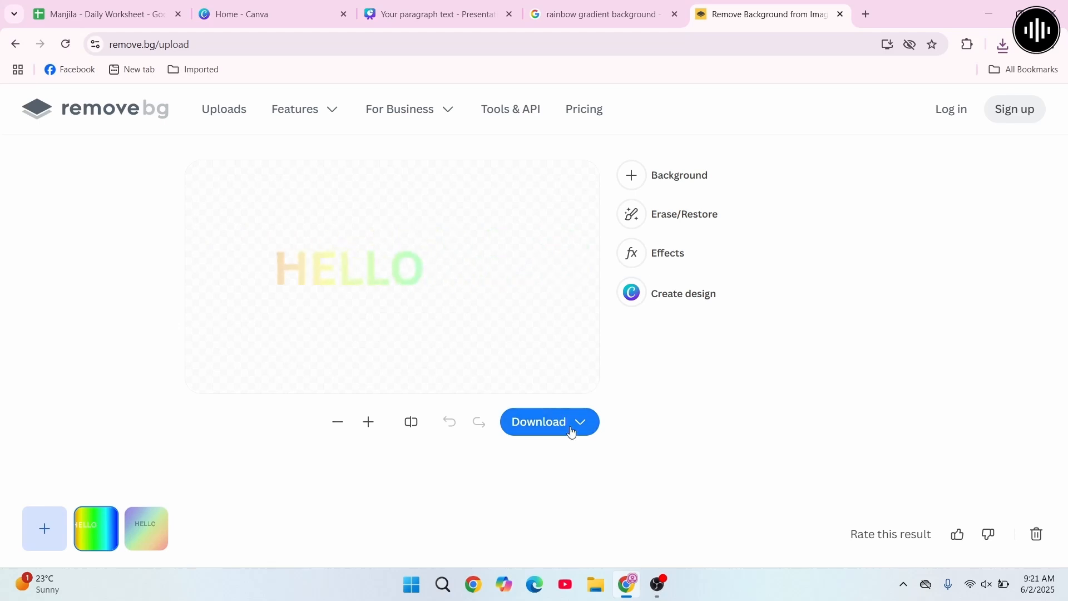